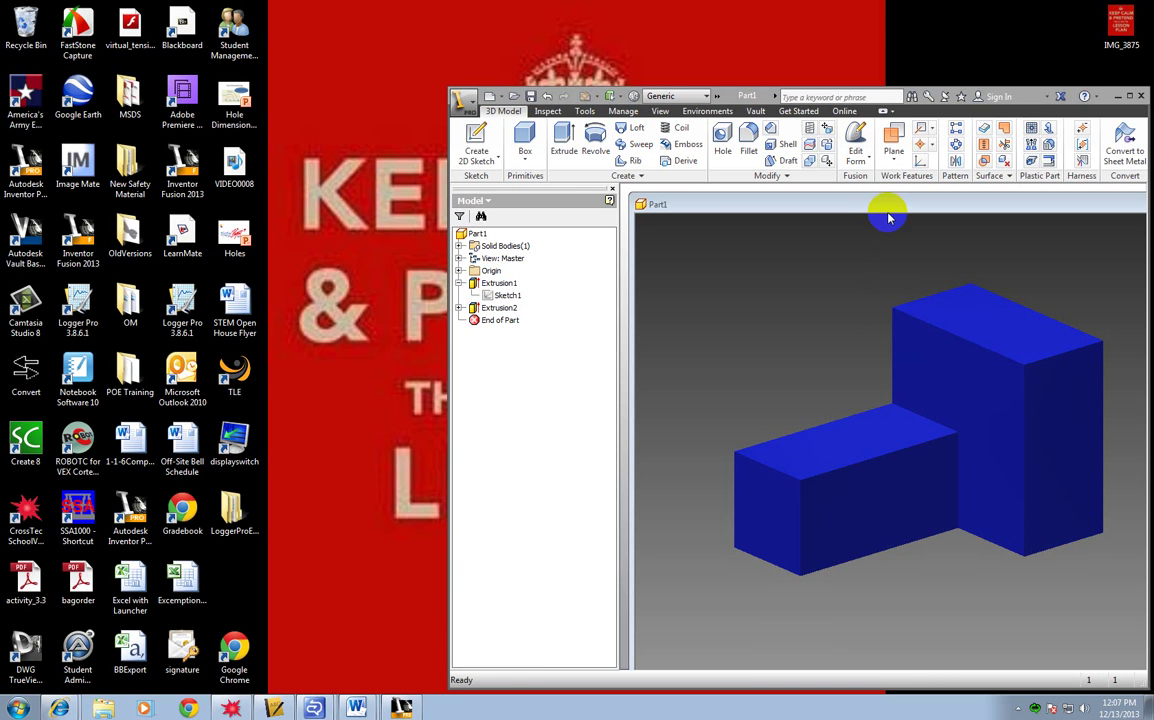
pyautogui.click(1025, 497)
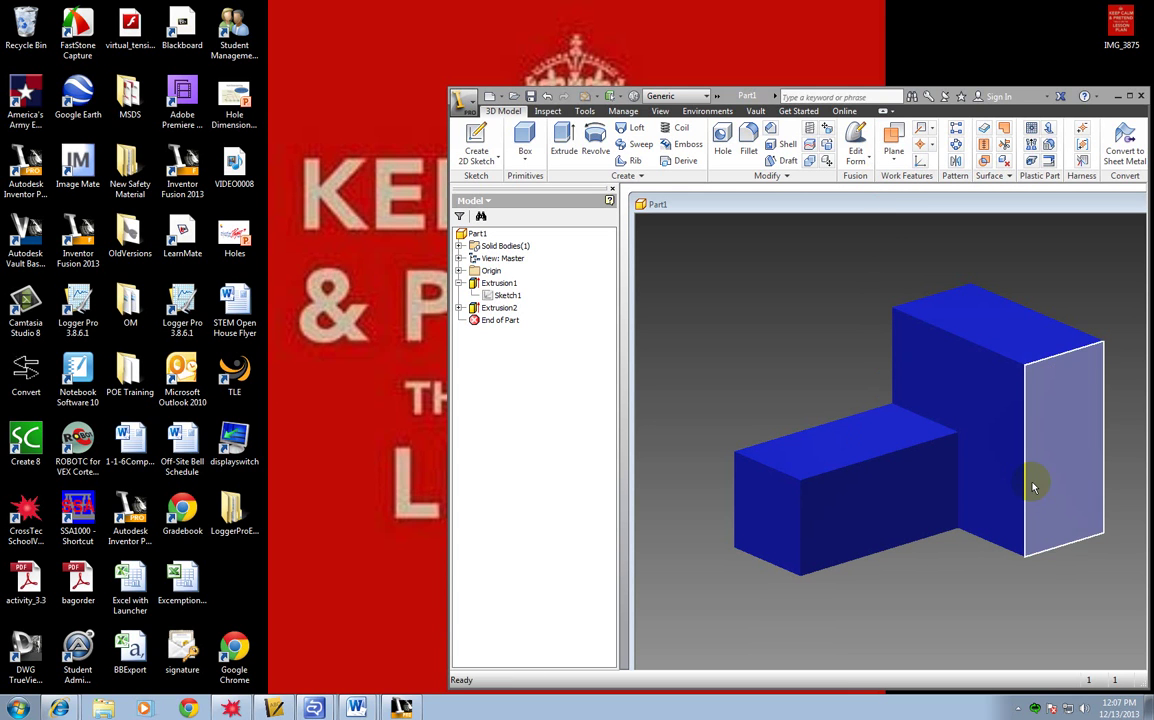
pyautogui.click(1014, 604)
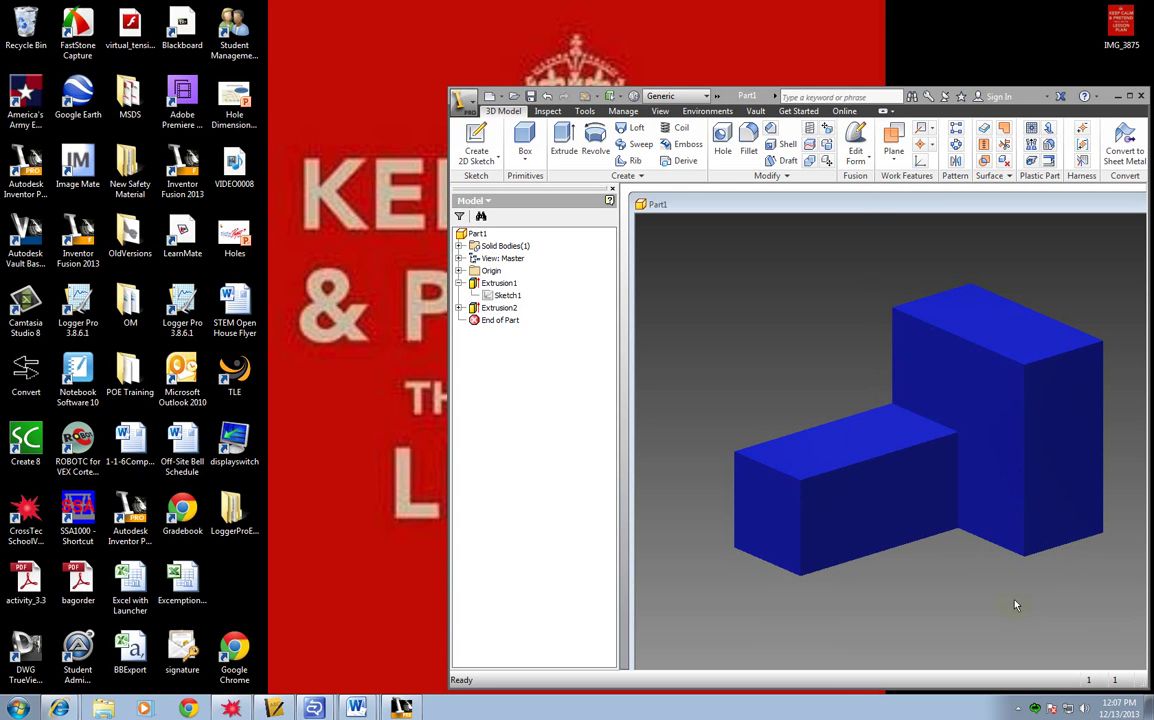
# Create a folder named Puzzle Cube in the Documents library and close the file browser.
pyautogui.click(105, 709)
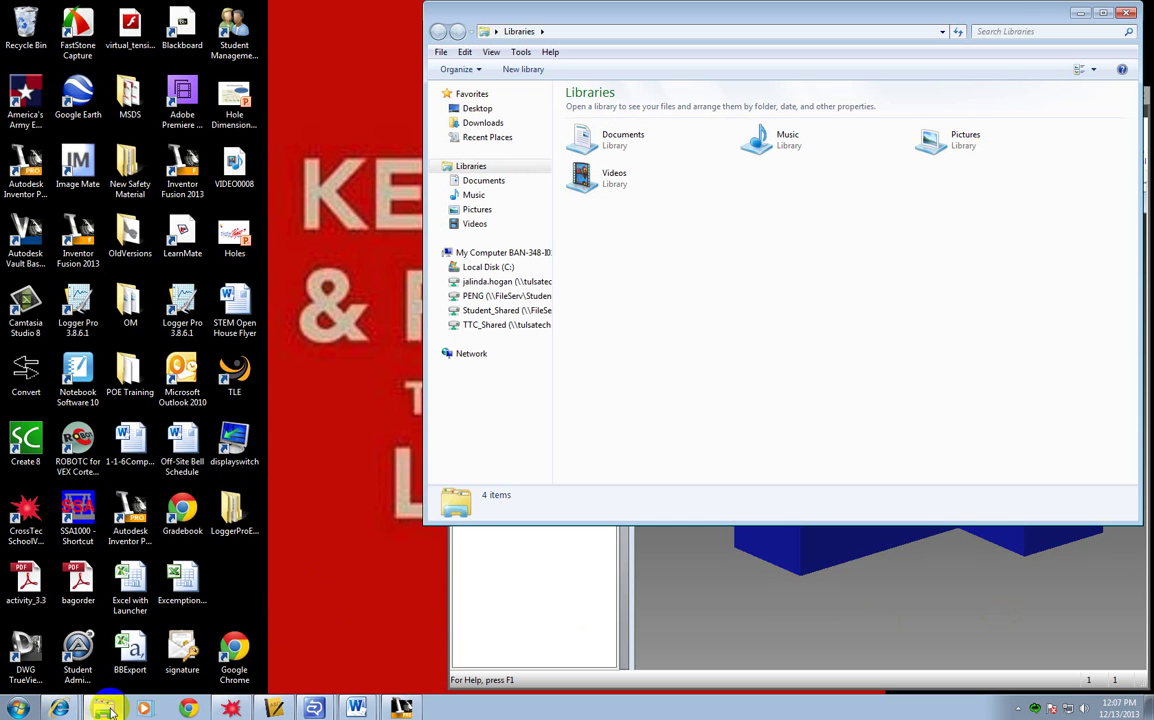
pyautogui.doubleClick(643, 142)
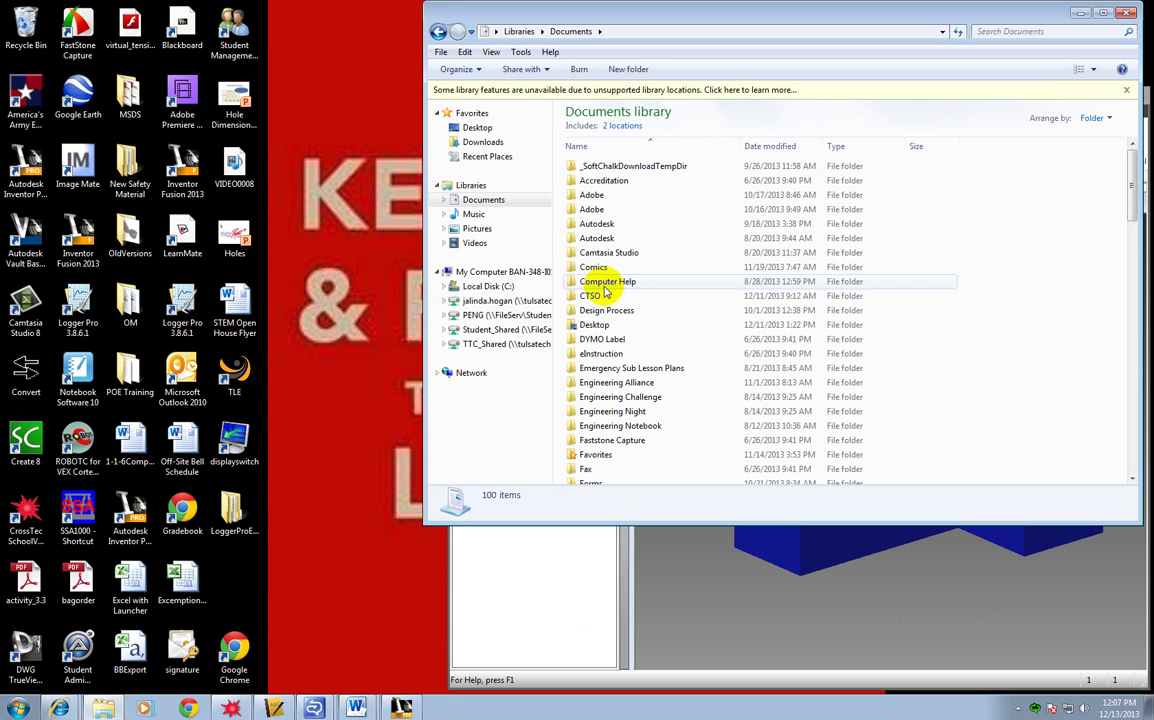
pyautogui.click(626, 72)
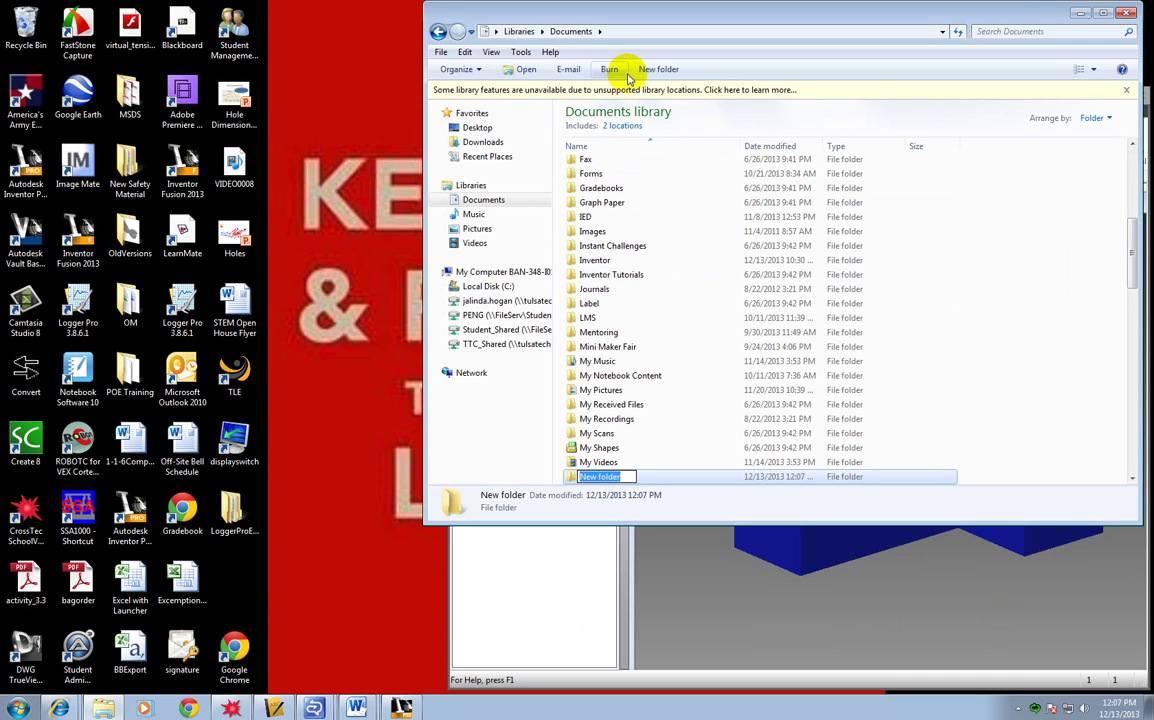
pyautogui.write('Puzzle Cube')
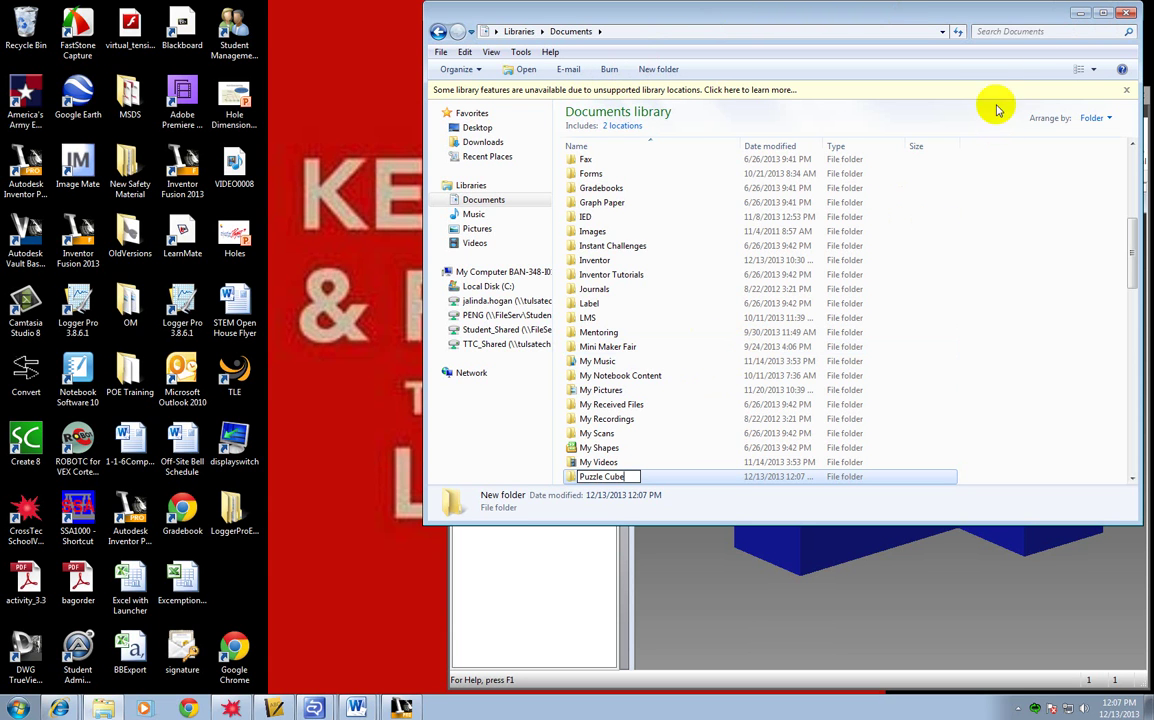
pyautogui.click(1125, 14)
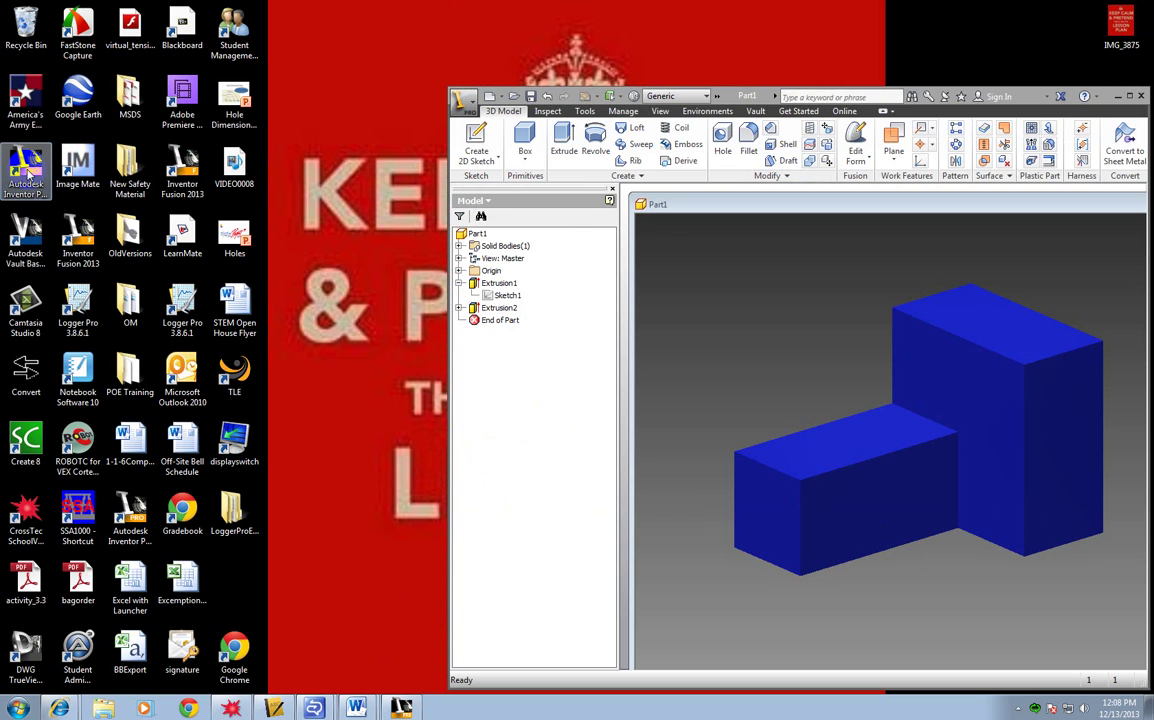
# Launch Autodesk Inventor Professional 2013 and create a new part from the English Standard (in).ipt template.
pyautogui.doubleClick(22, 180)
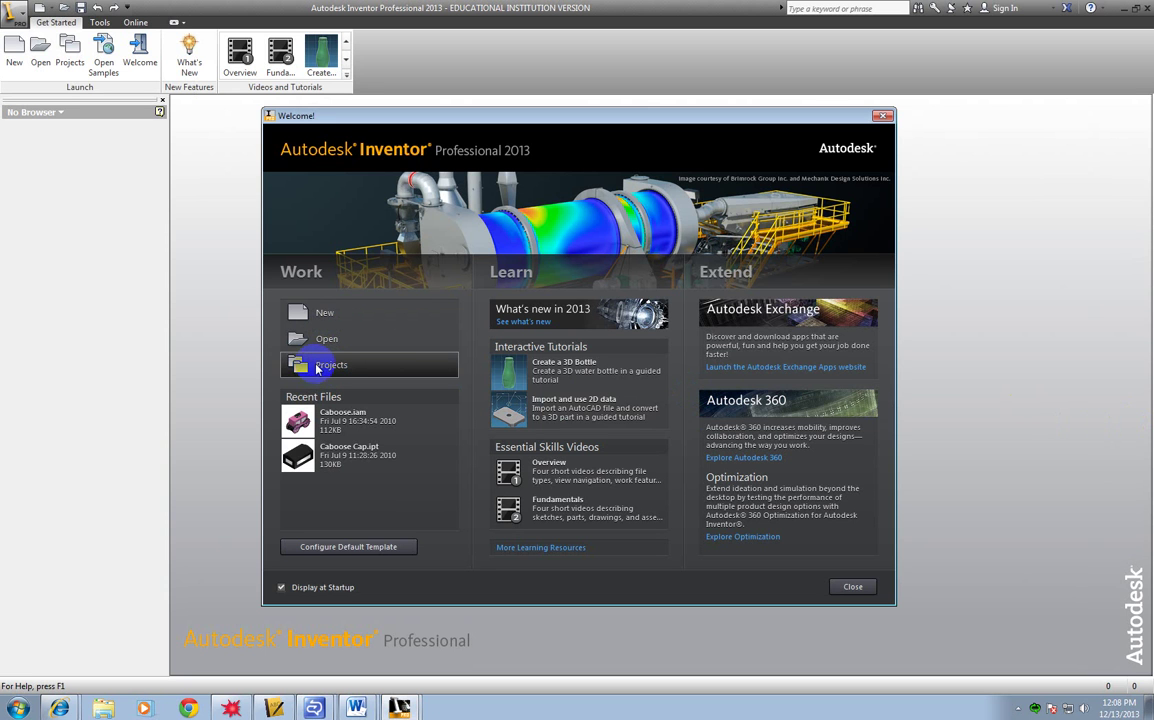
pyautogui.click(327, 313)
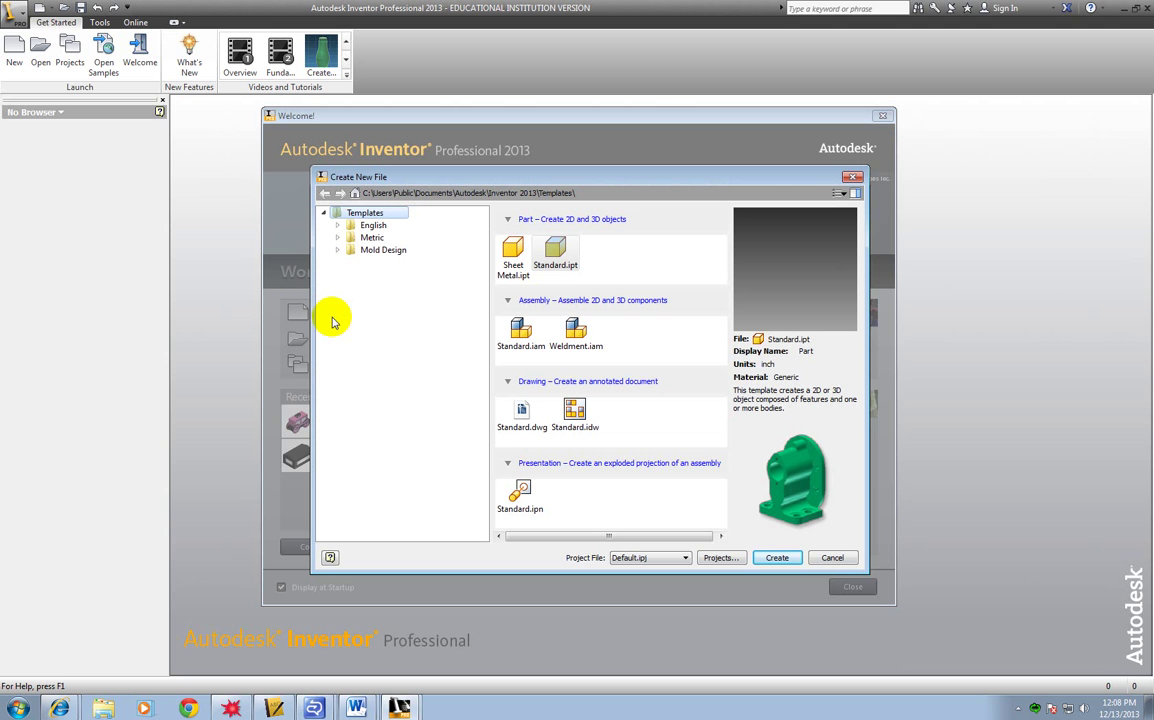
pyautogui.click(374, 226)
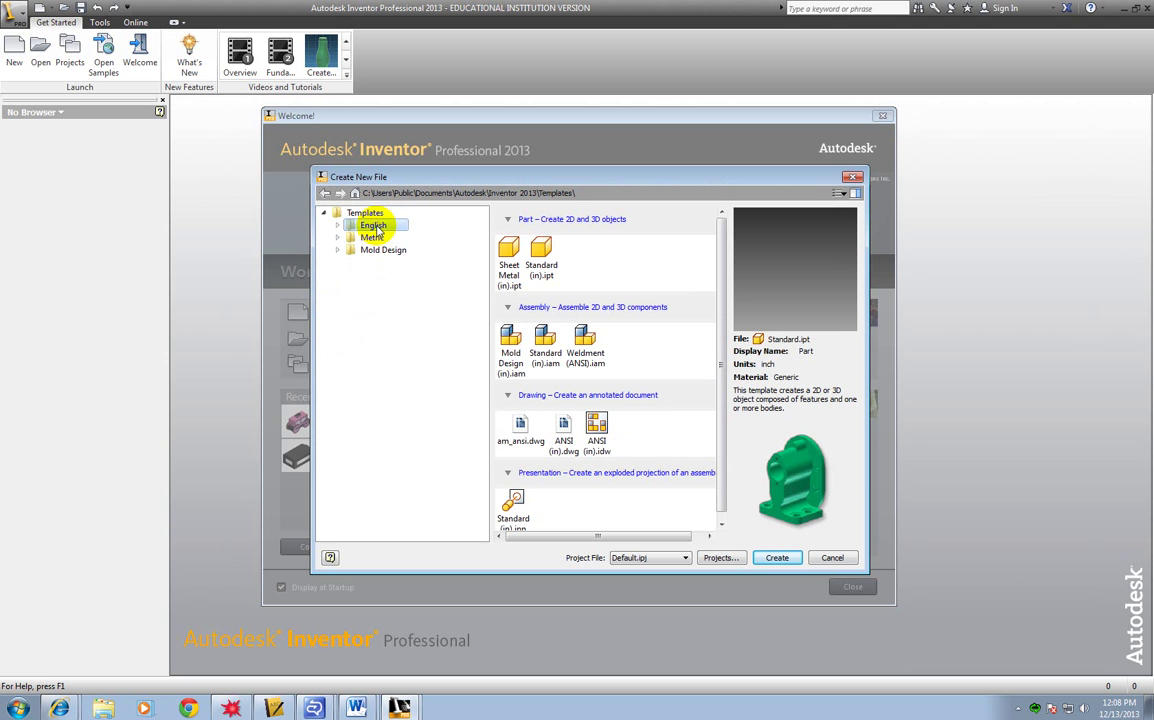
pyautogui.click(377, 238)
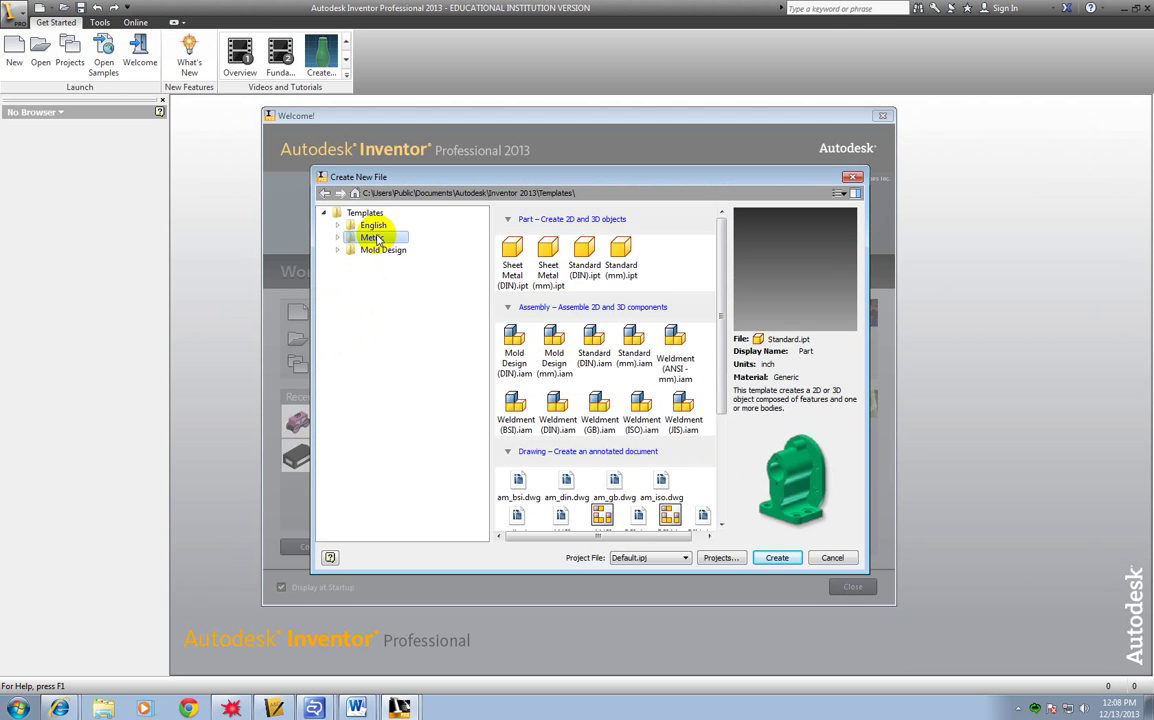
pyautogui.click(378, 251)
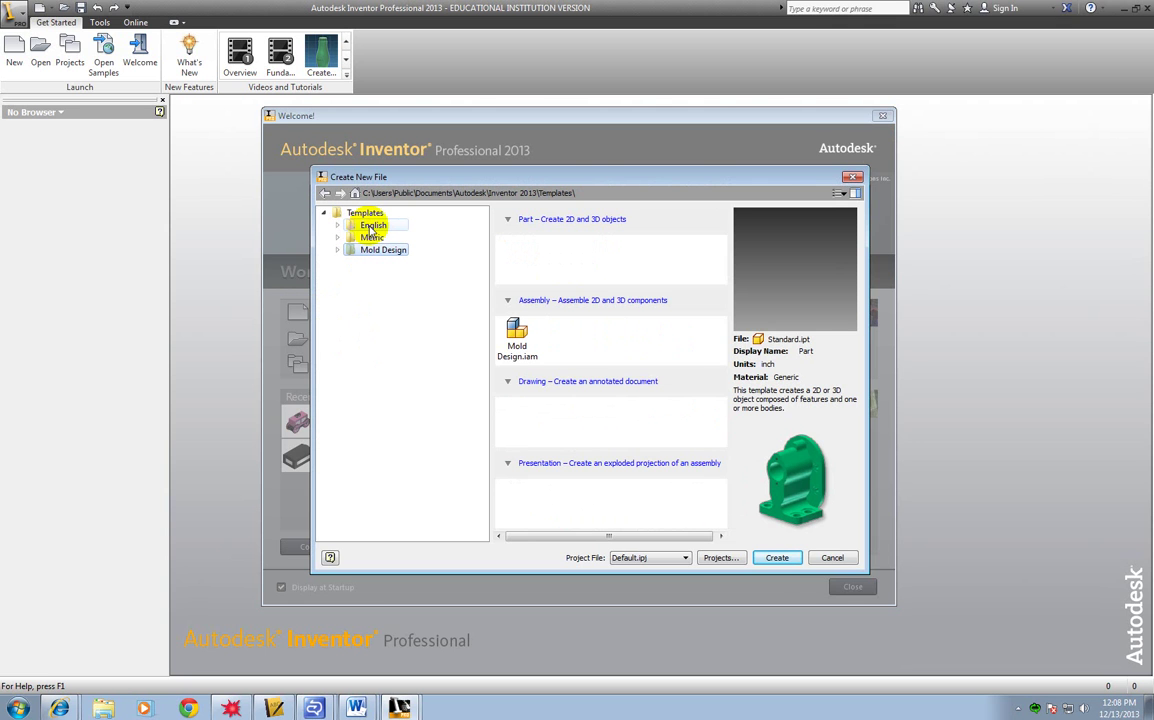
pyautogui.click(371, 226)
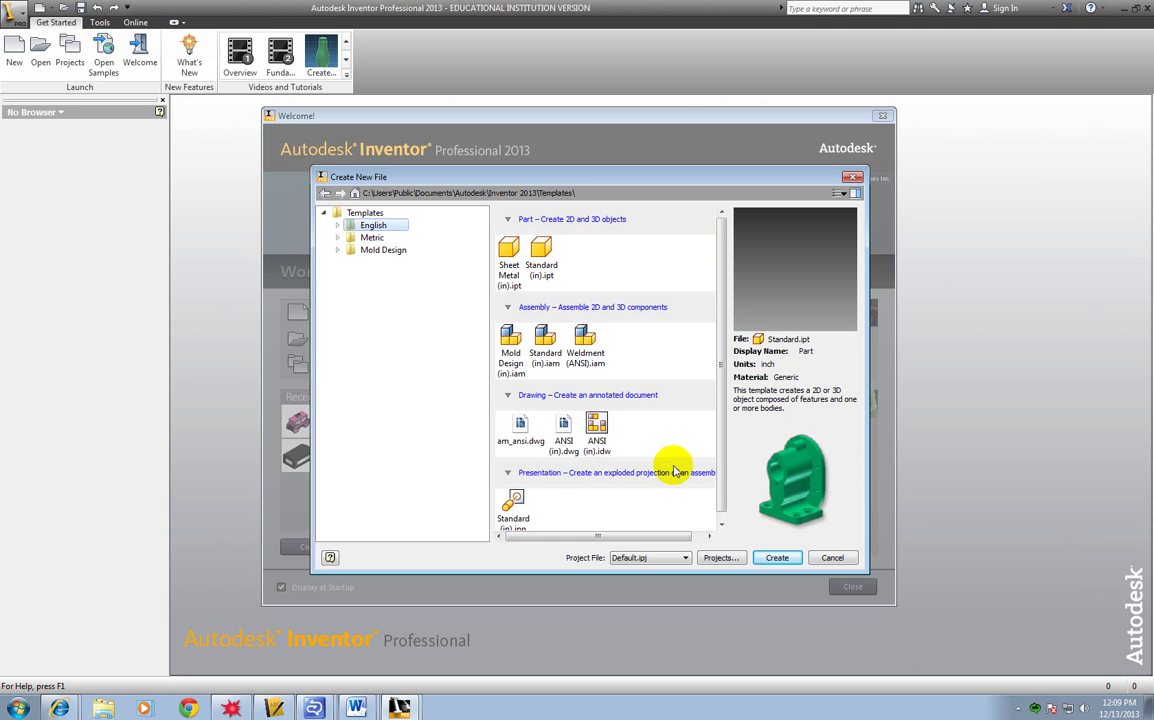
pyautogui.scroll(-1, 670, 468)
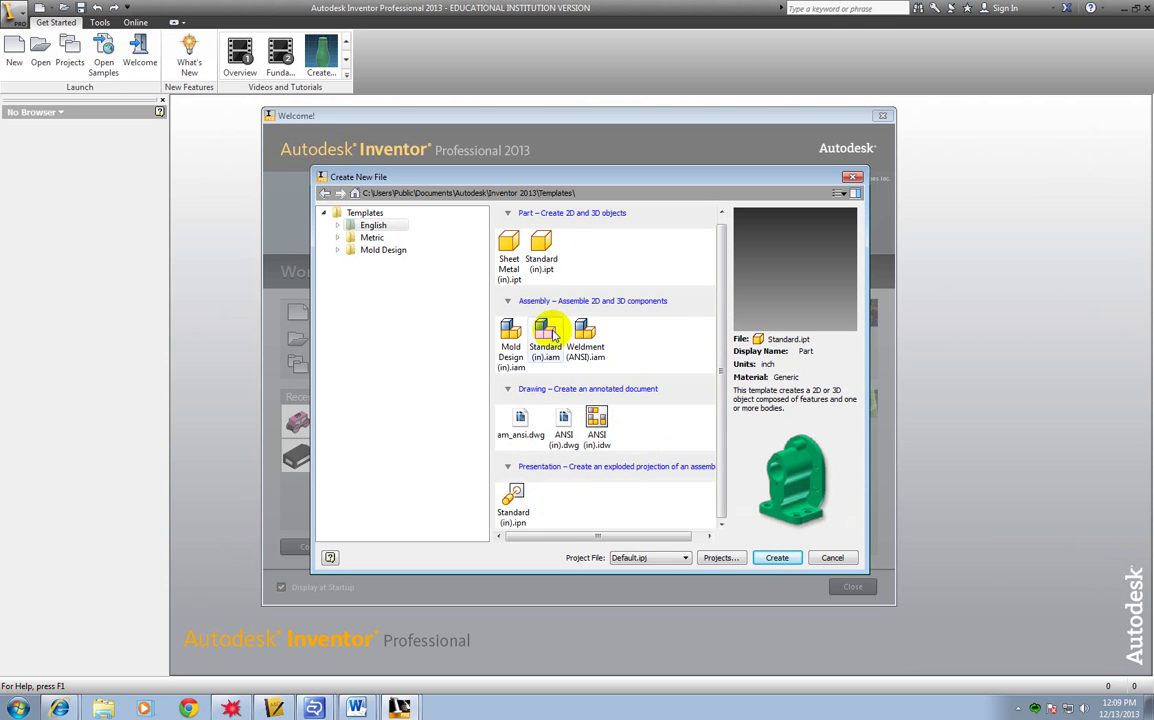
pyautogui.doubleClick(546, 244)
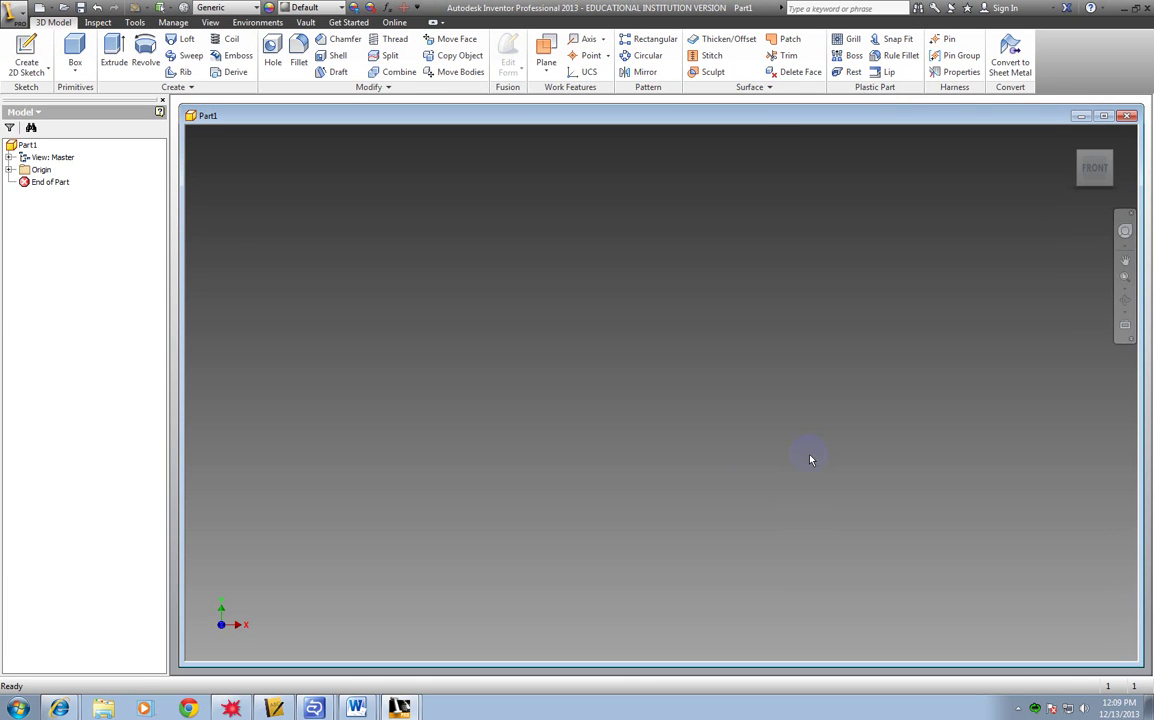
pyautogui.click(24, 47)
pyautogui.click(289, 202)
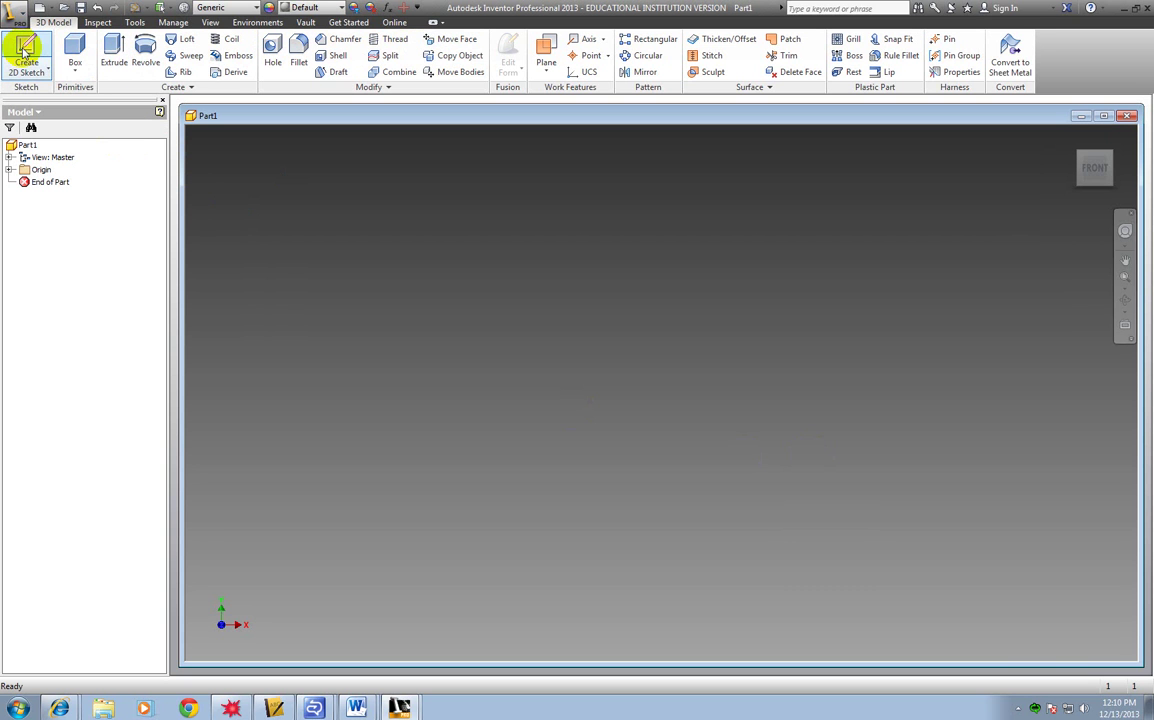
pyautogui.click(97, 23)
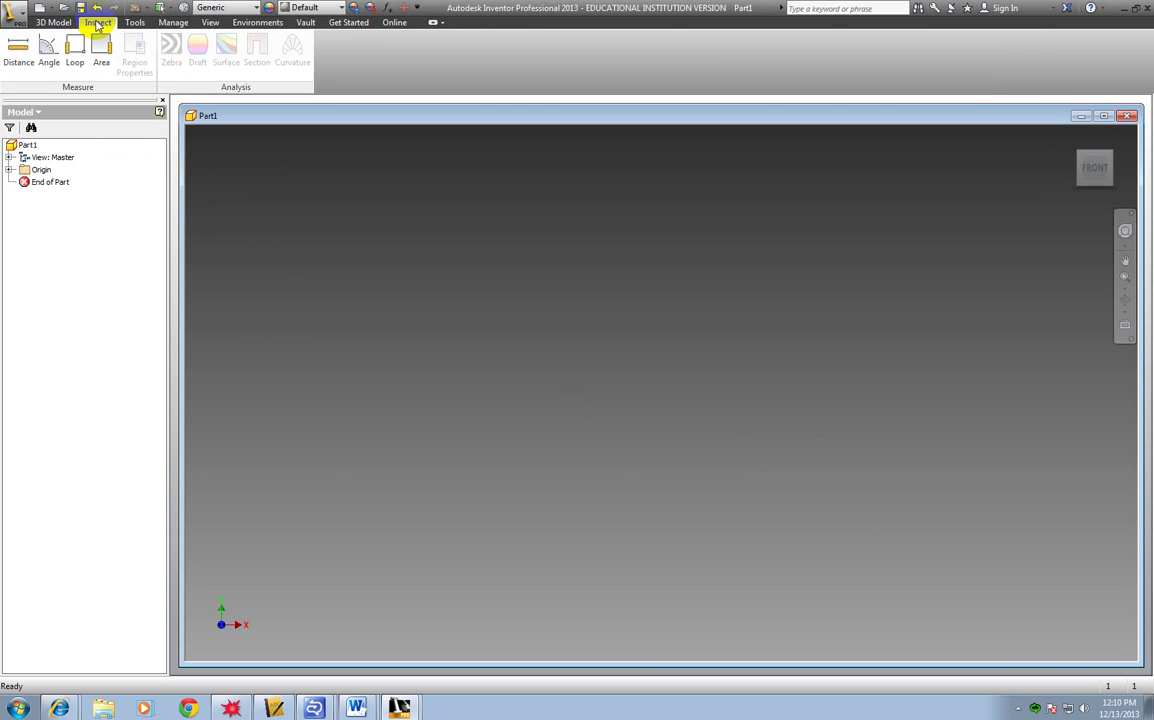
pyautogui.click(136, 24)
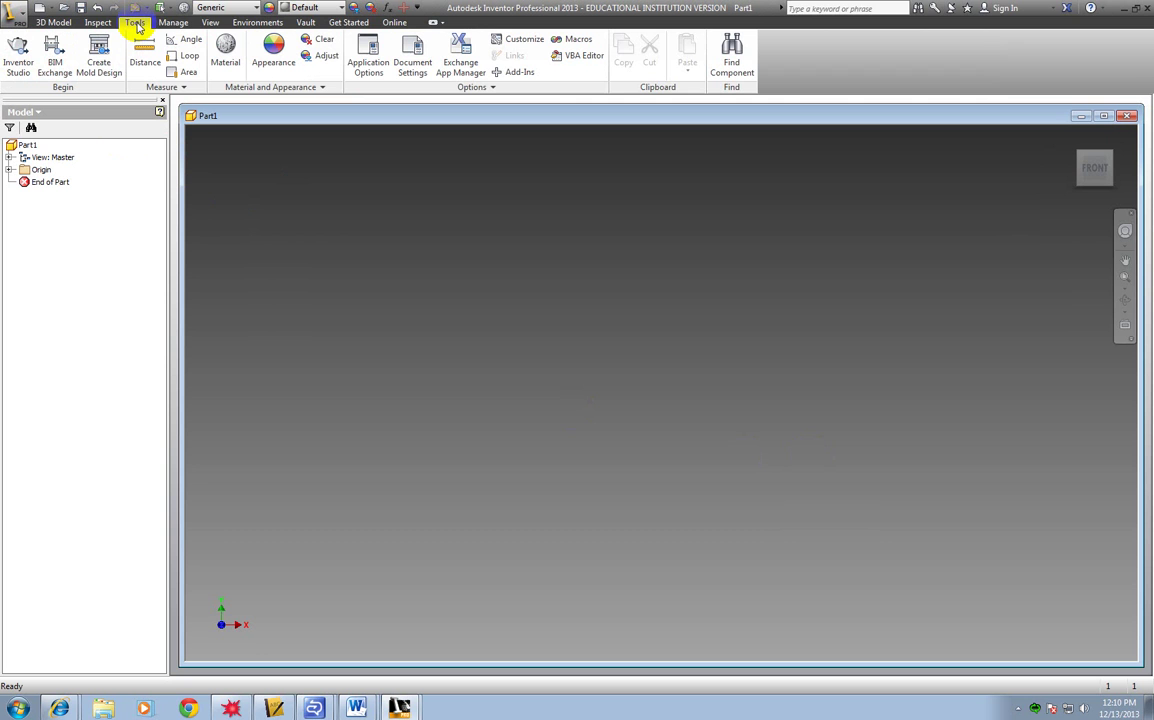
pyautogui.click(172, 23)
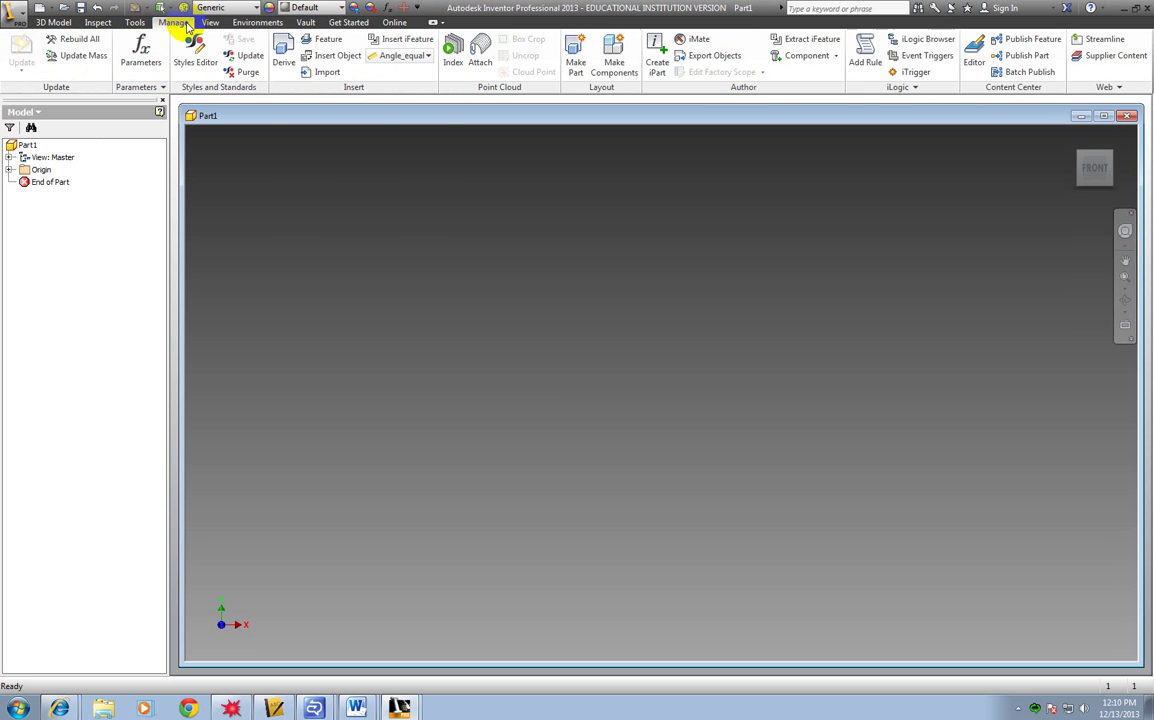
pyautogui.click(210, 24)
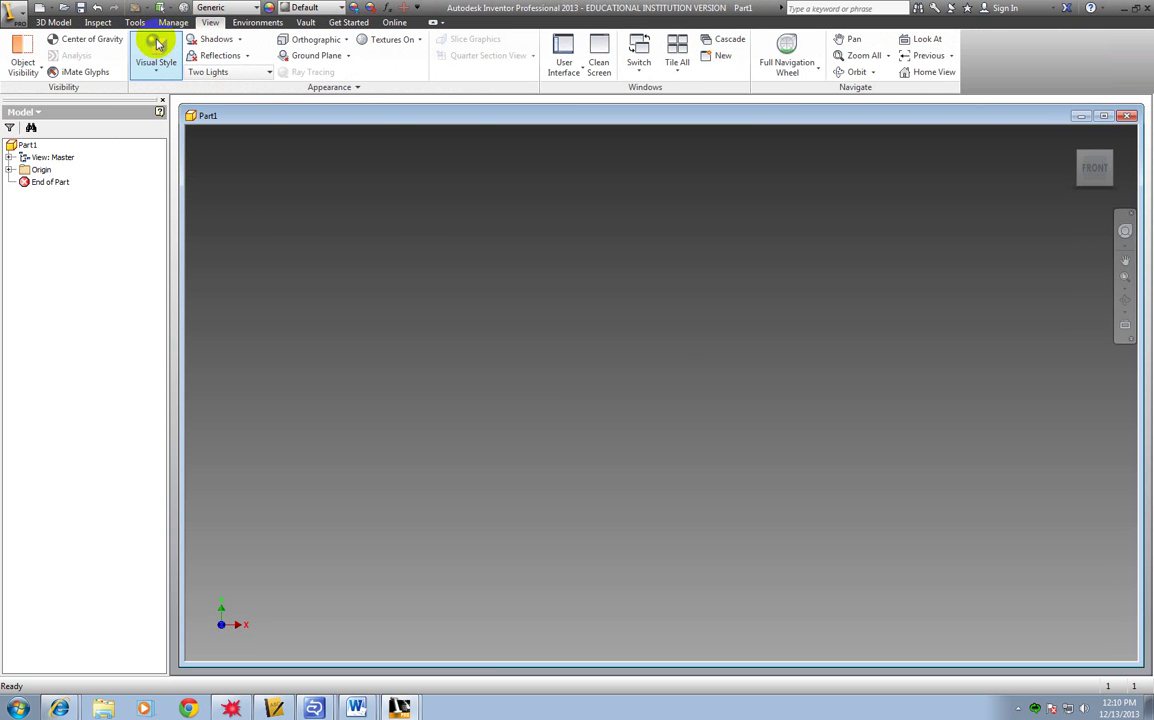
pyautogui.click(54, 23)
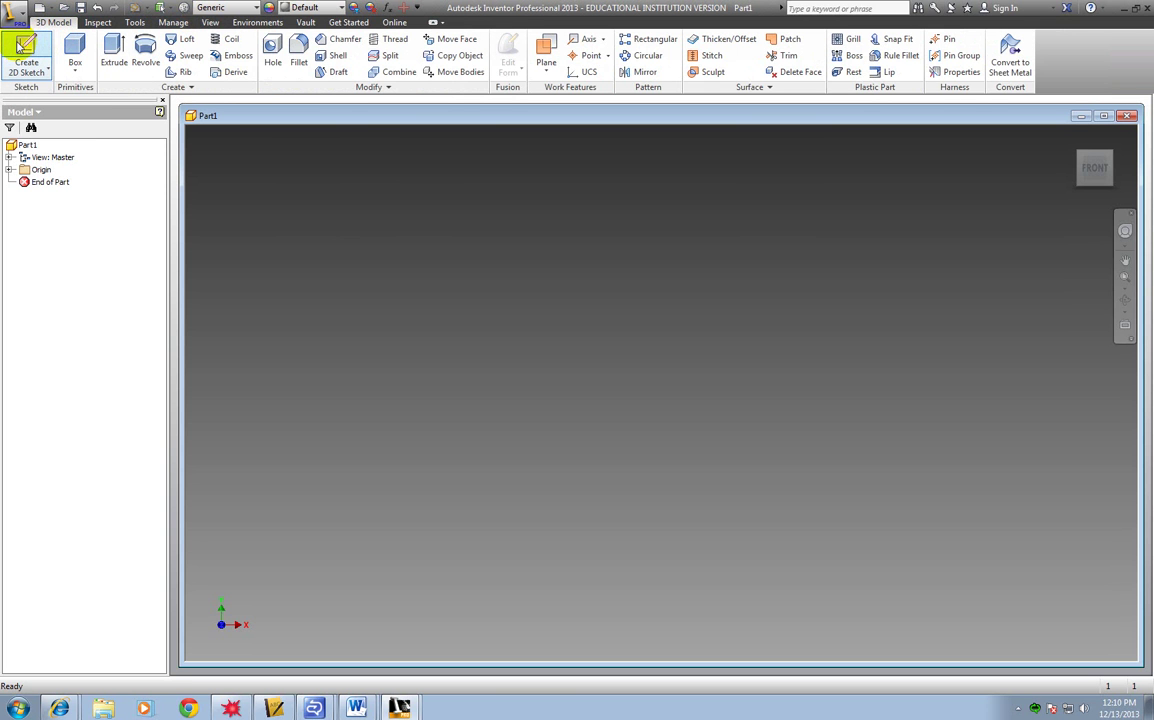
# Start a 2D sketch on the front XY plane and minimize the other Inventor window showing the blue example part.
pyautogui.click(25, 47)
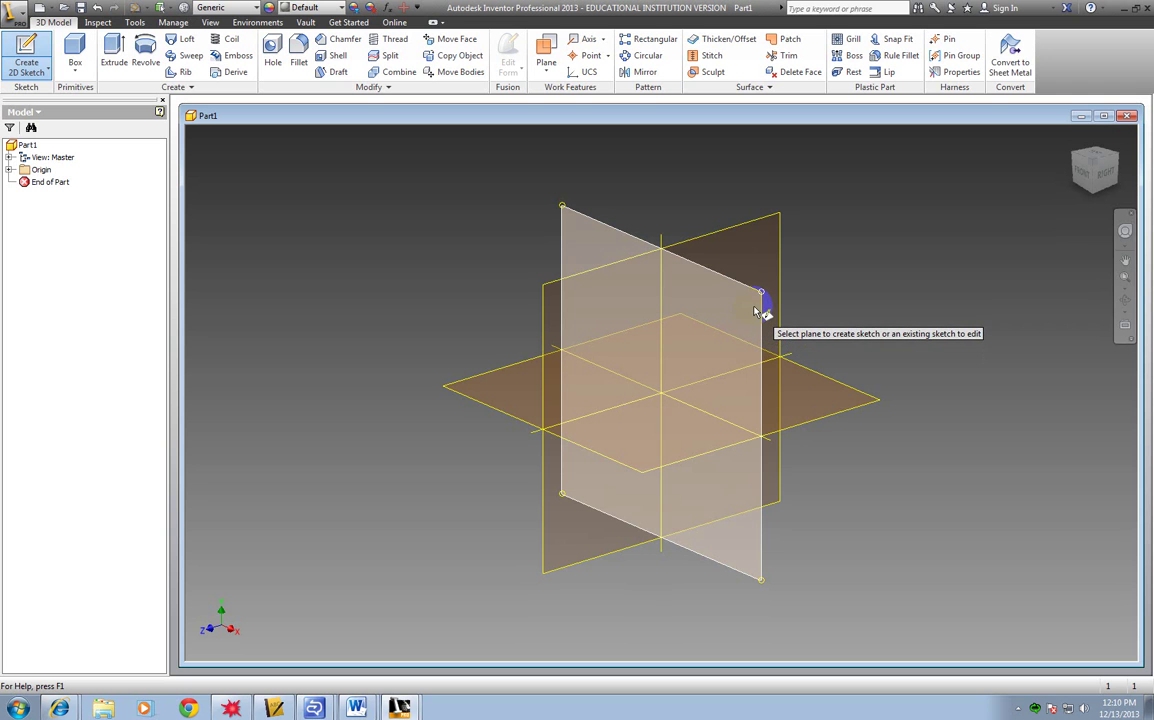
pyautogui.click(755, 311)
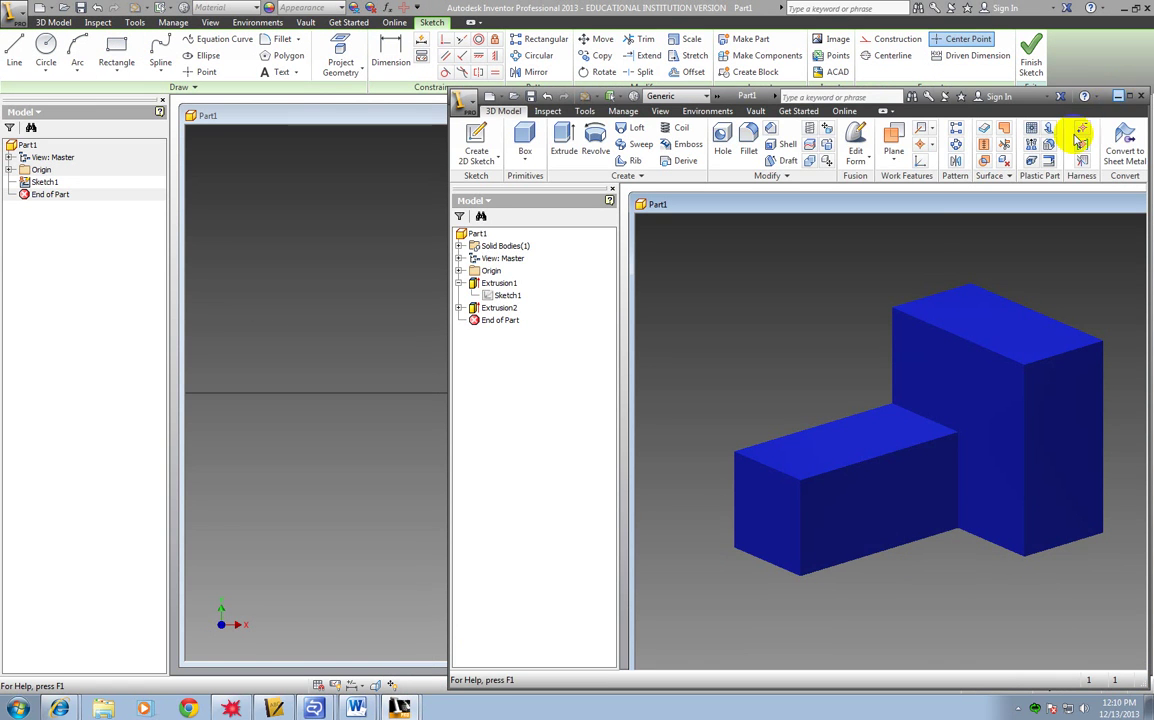
pyautogui.click(1118, 97)
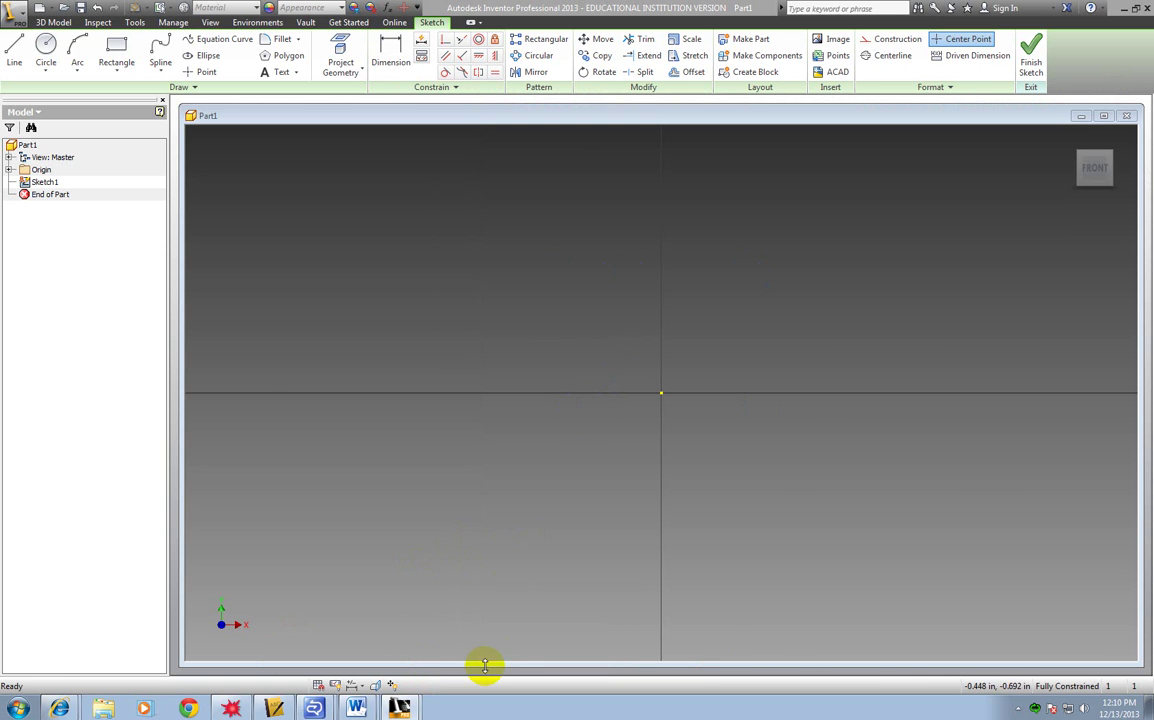
# Sketch a two-point rectangle 1.5 in wide and 1.5 in high around the origin point.
pyautogui.click(118, 46)
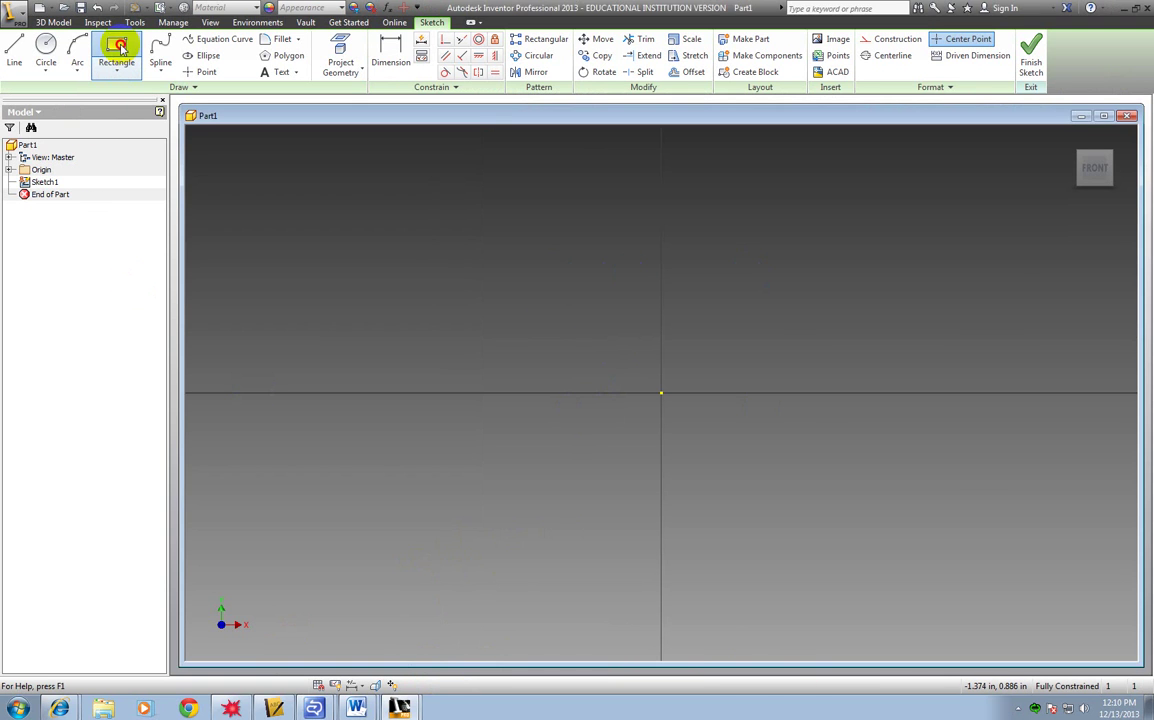
pyautogui.click(536, 297)
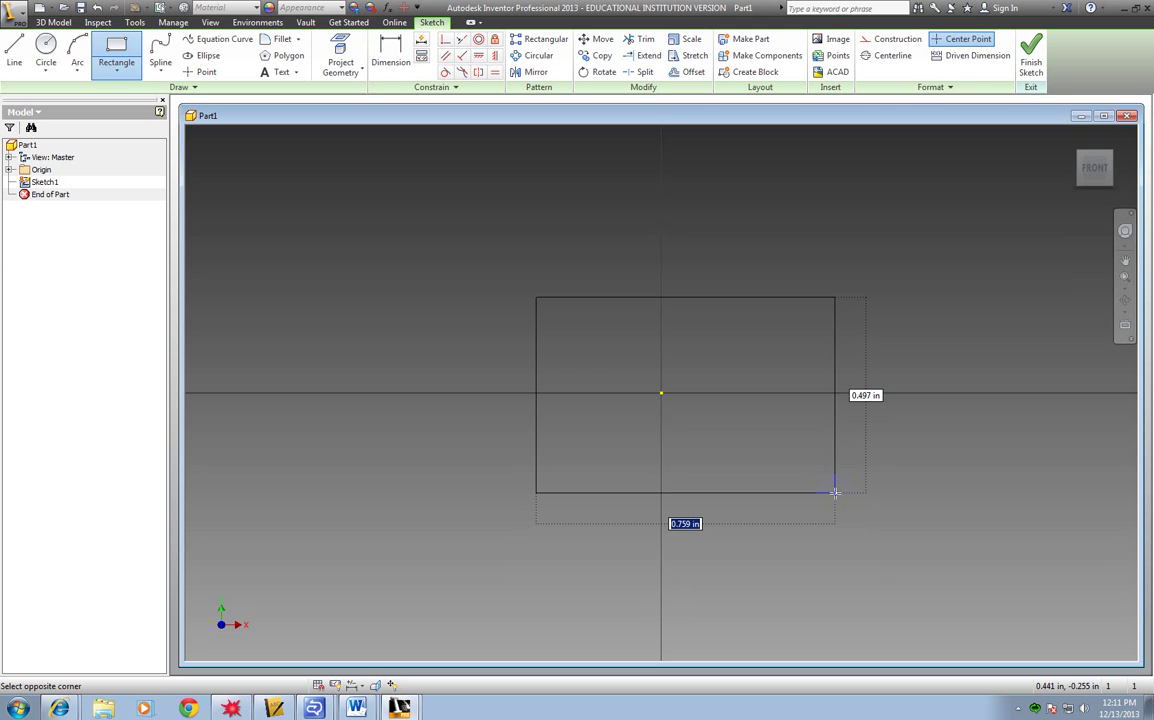
pyautogui.write('1.5')
pyautogui.press('Tab')
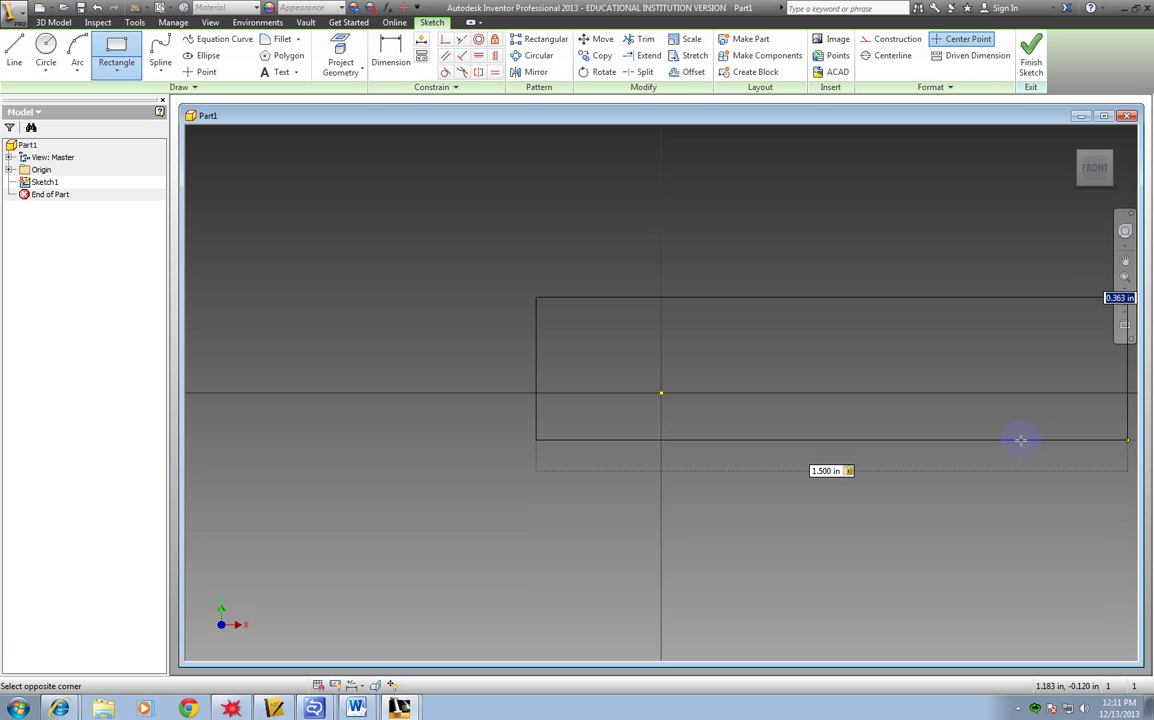
pyautogui.write('1.5')
pyautogui.press('Return')
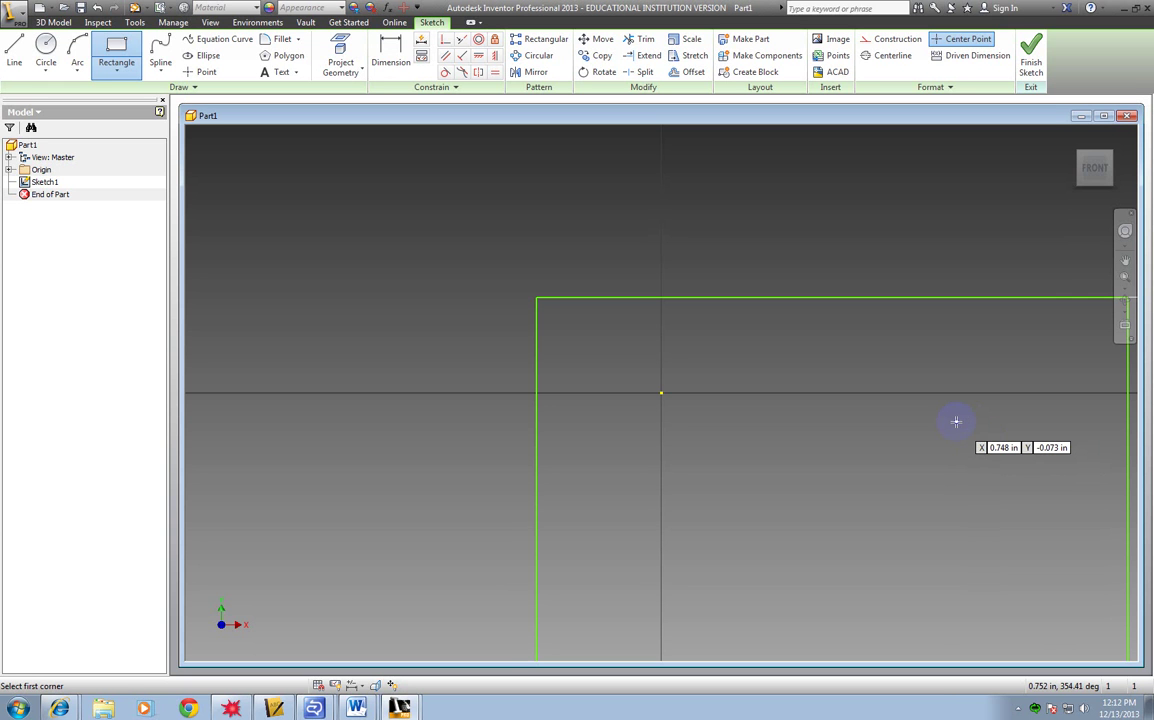
pyautogui.press('F2')
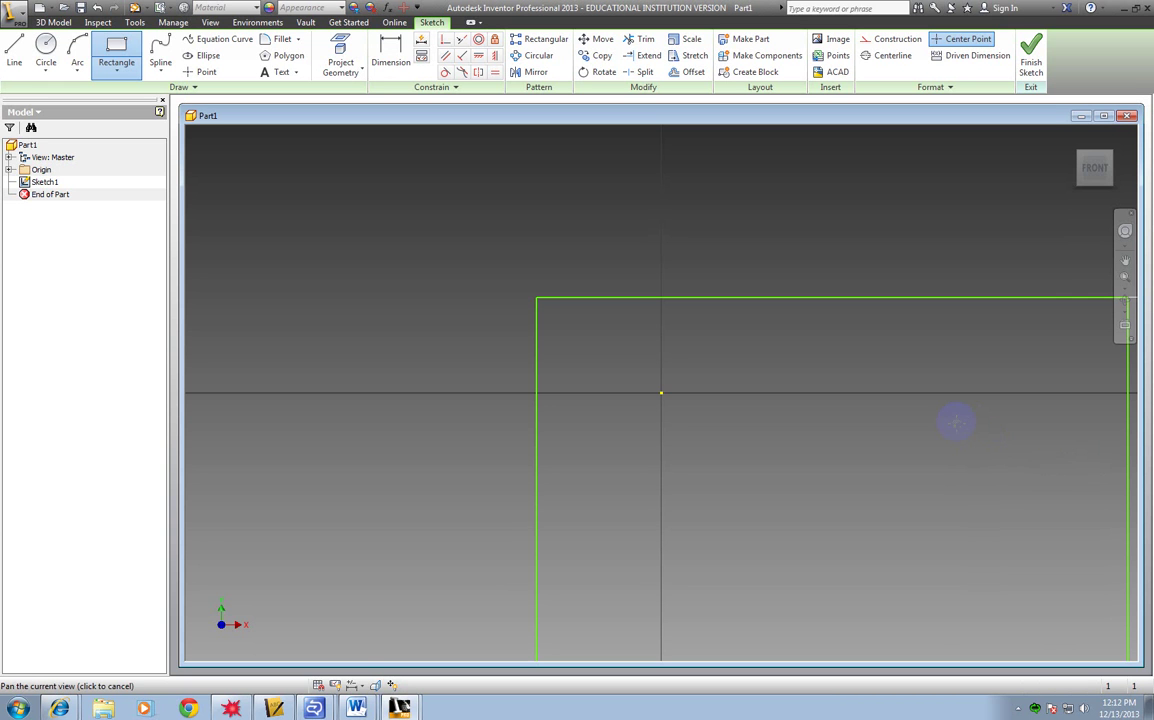
pyautogui.moveTo(956, 421)
pyautogui.mouseDown()
pyautogui.moveTo(881, 376)
pyautogui.moveTo(768, 270)
pyautogui.moveTo(689, 250)
pyautogui.moveTo(713, 358)
pyautogui.moveTo(930, 312)
pyautogui.moveTo(775, 224)
pyautogui.moveTo(726, 263)
pyautogui.moveTo(799, 314)
pyautogui.moveTo(817, 252)
pyautogui.moveTo(747, 196)
pyautogui.moveTo(789, 218)
pyautogui.moveTo(827, 309)
pyautogui.moveTo(780, 283)
pyautogui.moveTo(794, 282)
pyautogui.mouseUp()
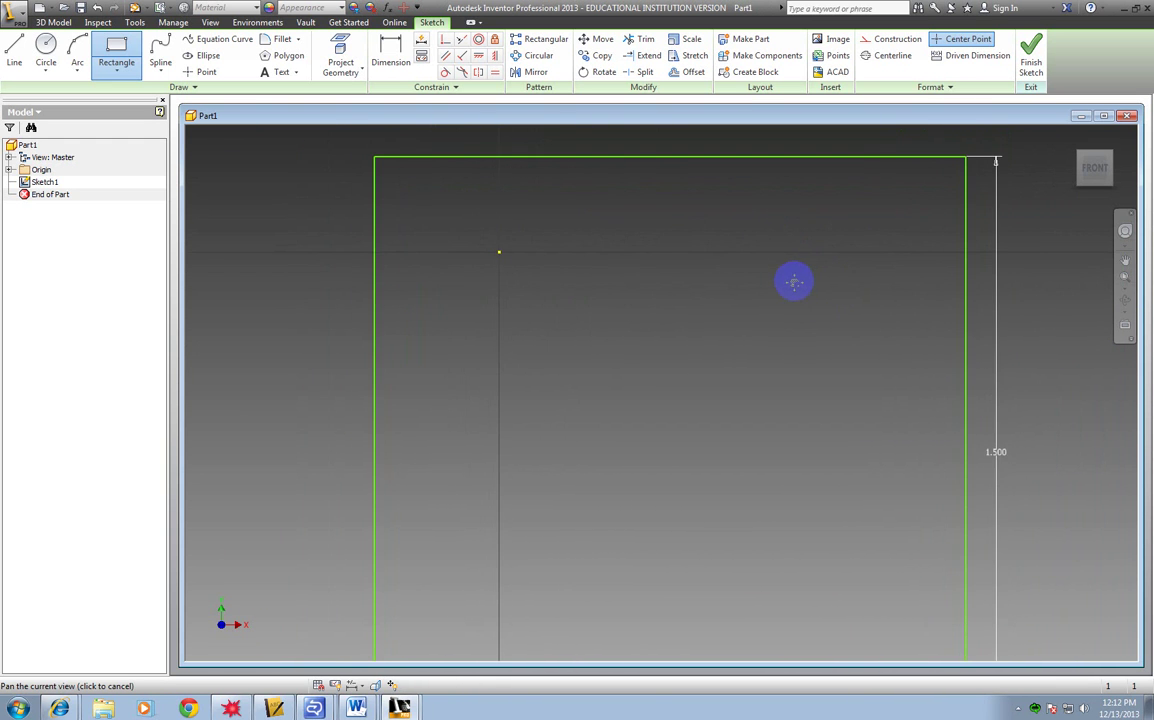
pyautogui.scroll(-3, 794, 282)
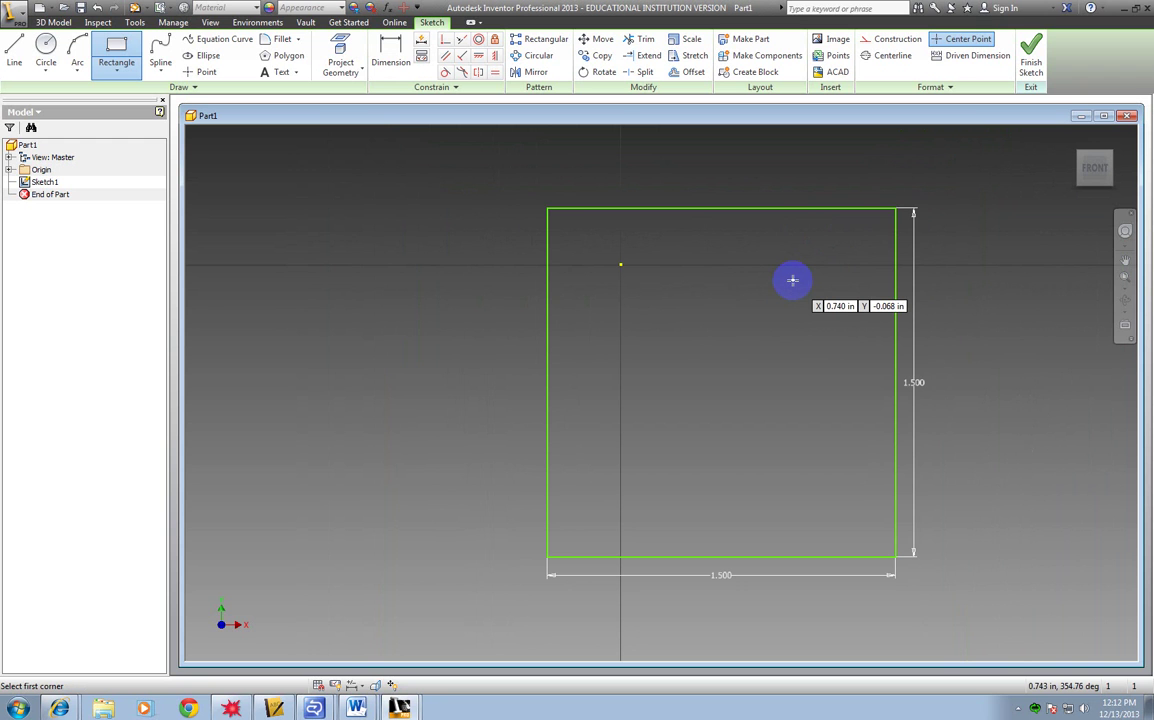
pyautogui.scroll(-5, 792, 280)
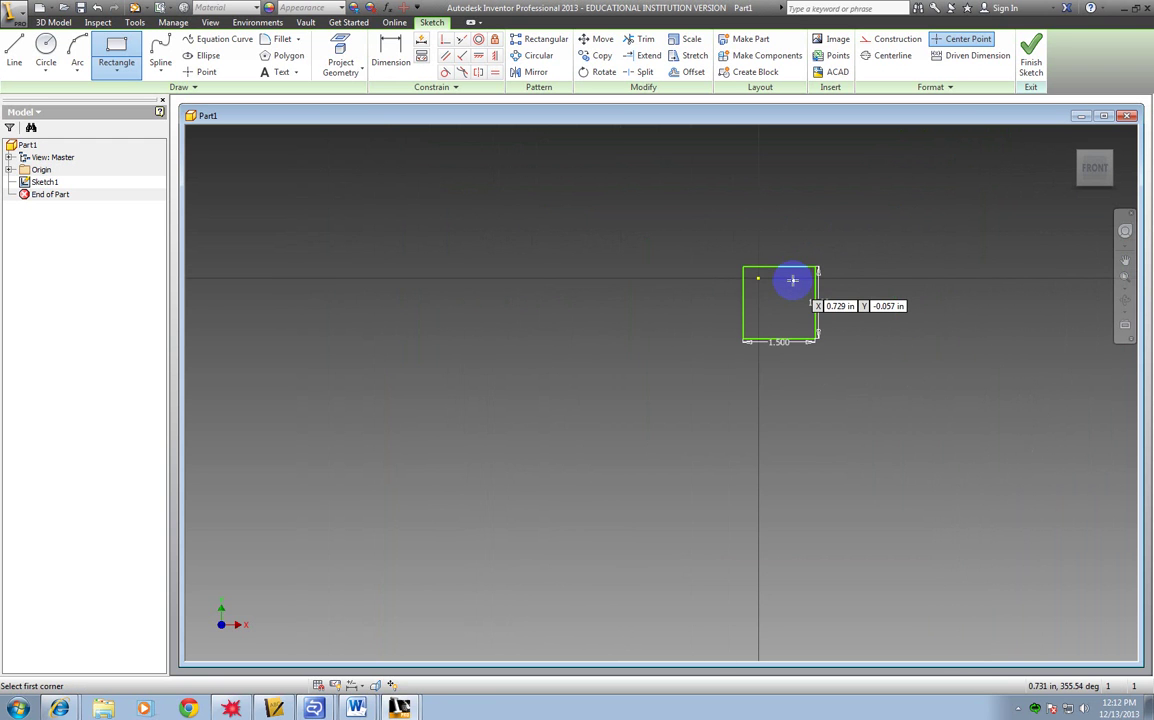
pyautogui.scroll(8, 792, 280)
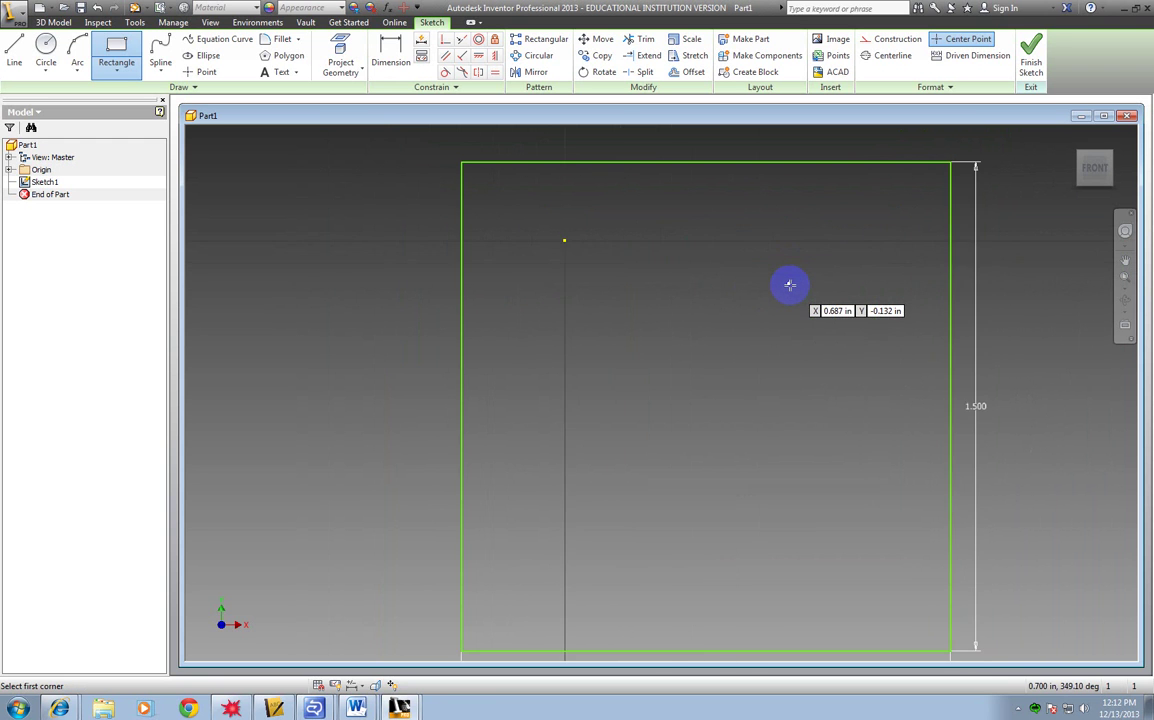
pyautogui.scroll(-6, 789, 285)
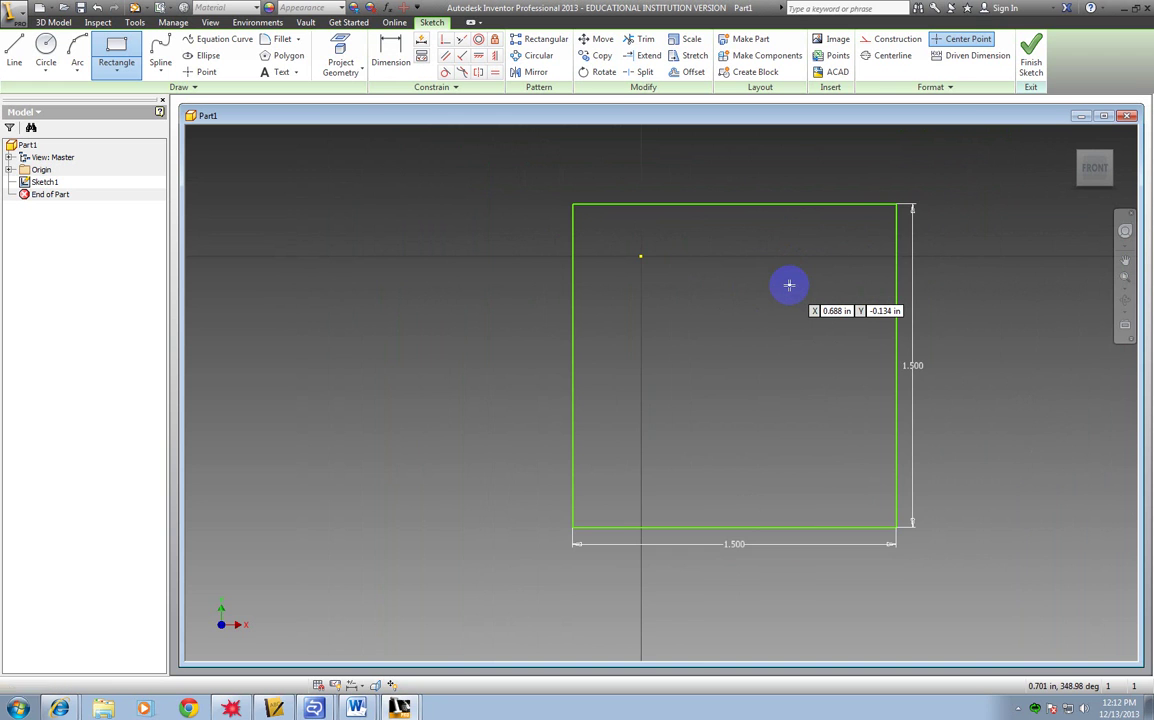
pyautogui.scroll(-4, 789, 285)
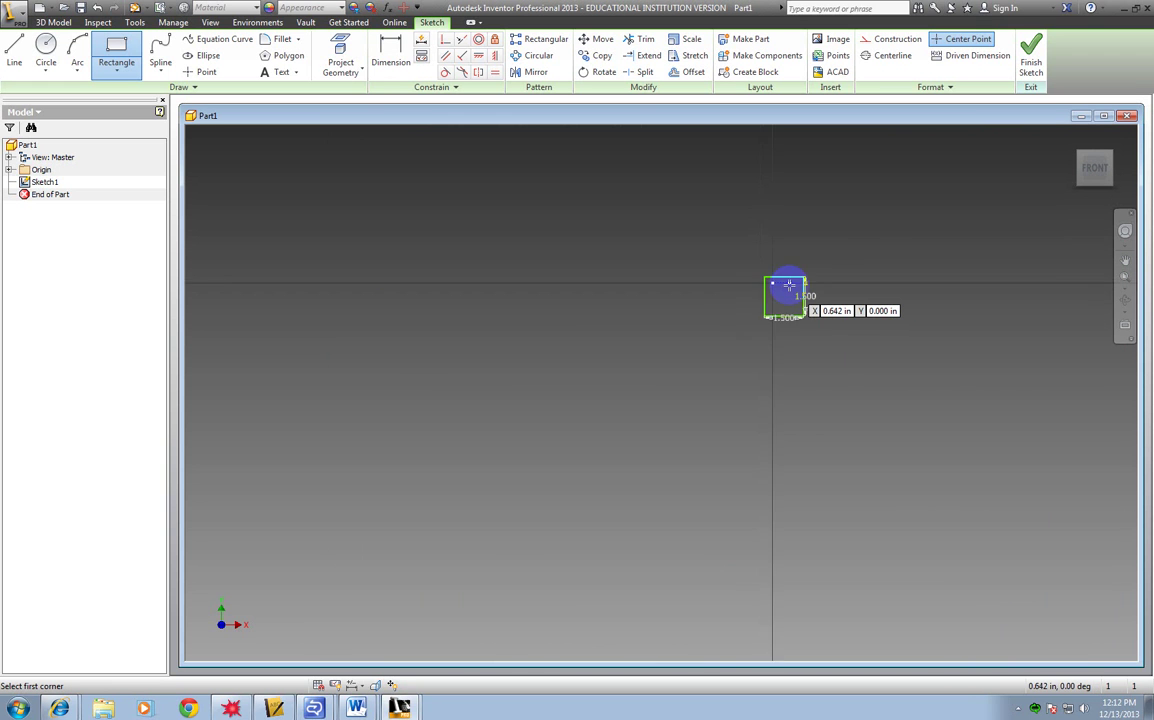
# Undo and redo the square, and open its vertical dimension for editing without entering a value.
pyautogui.scroll(6, 789, 285)
pyautogui.scroll(2, 789, 285)
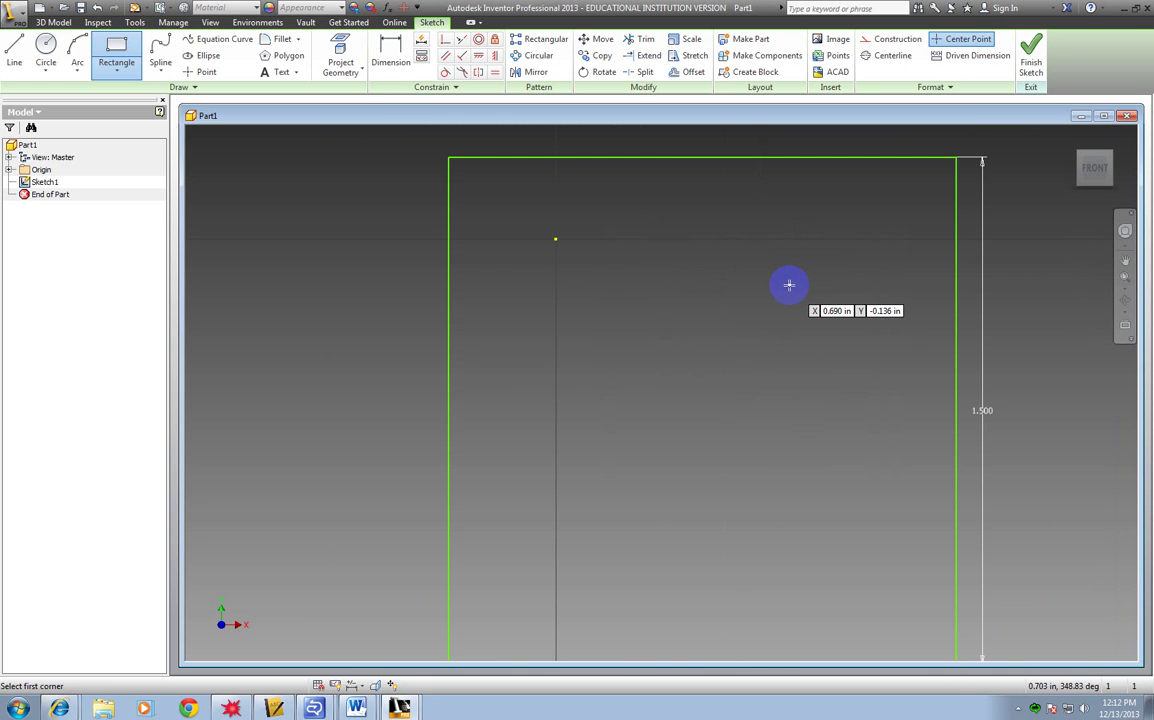
pyautogui.scroll(-2, 789, 285)
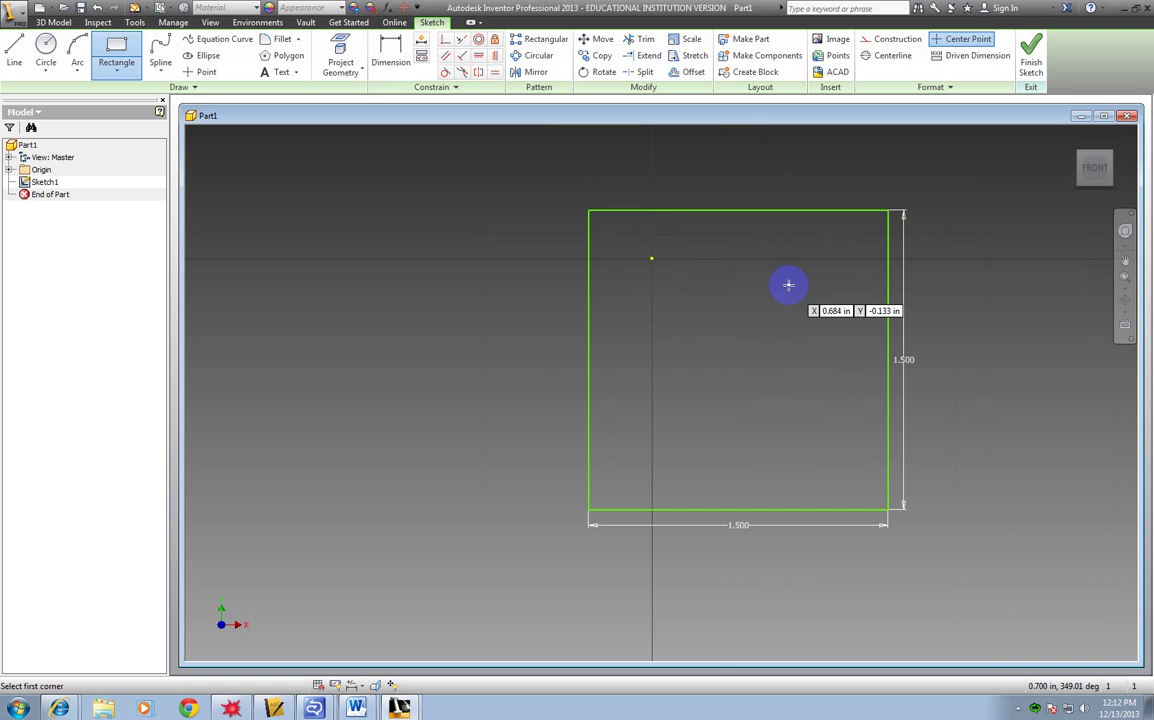
pyautogui.moveTo(788, 285)
pyautogui.mouseDown(button='middle')
pyautogui.moveTo(618, 314)
pyautogui.moveTo(756, 340)
pyautogui.moveTo(726, 276)
pyautogui.moveTo(690, 312)
pyautogui.moveTo(714, 309)
pyautogui.mouseUp(button='middle')
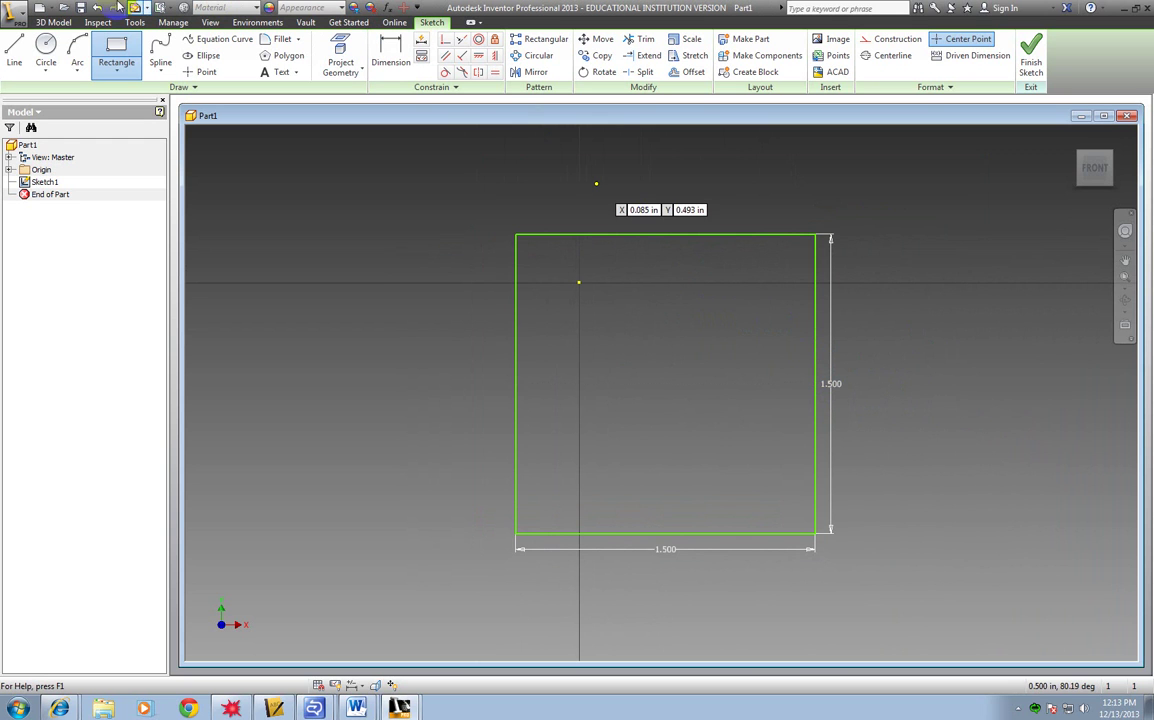
pyautogui.click(97, 9)
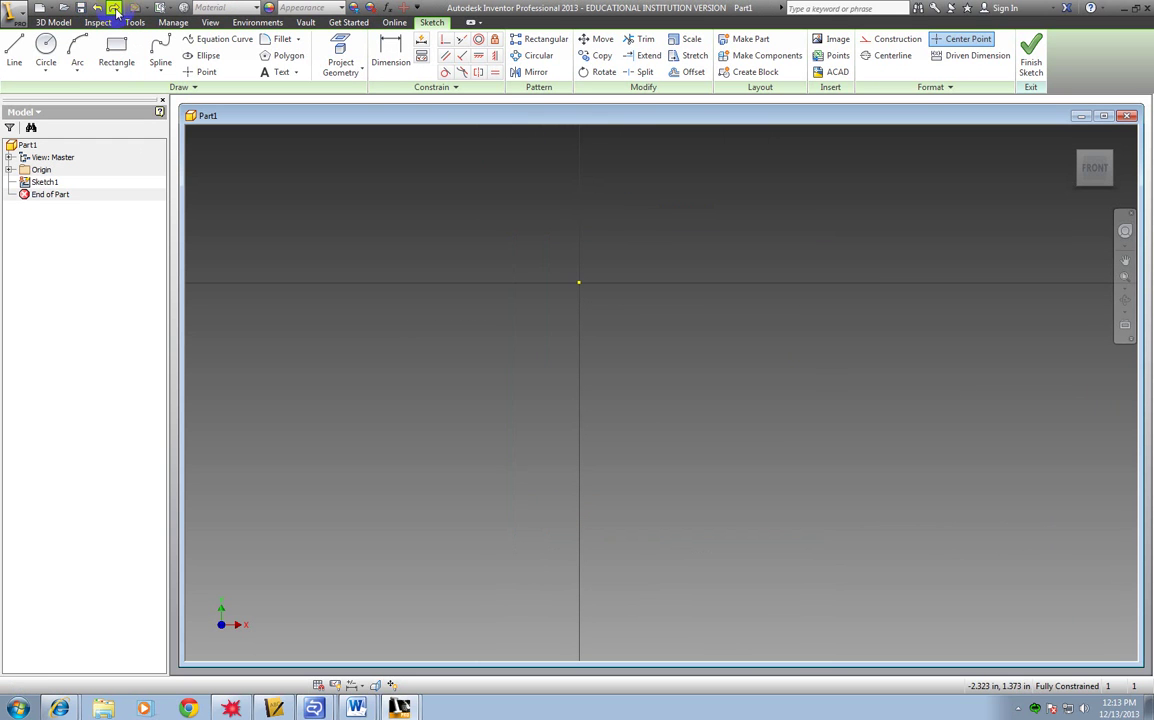
pyautogui.click(114, 8)
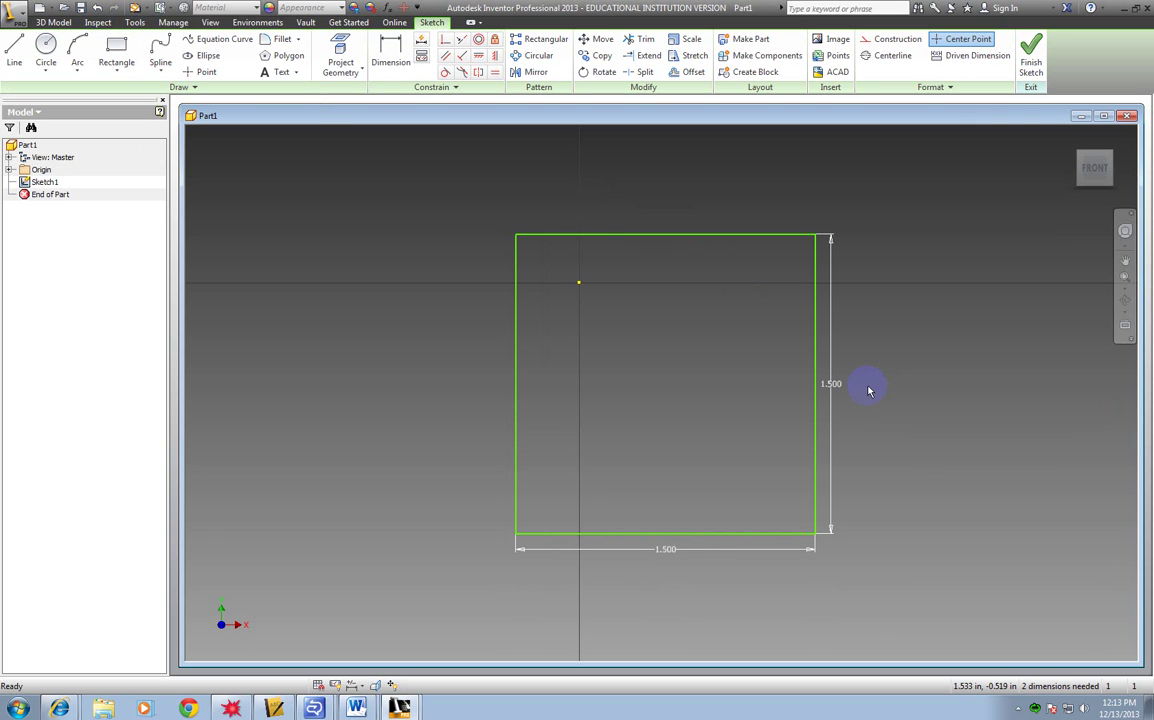
pyautogui.doubleClick(836, 390)
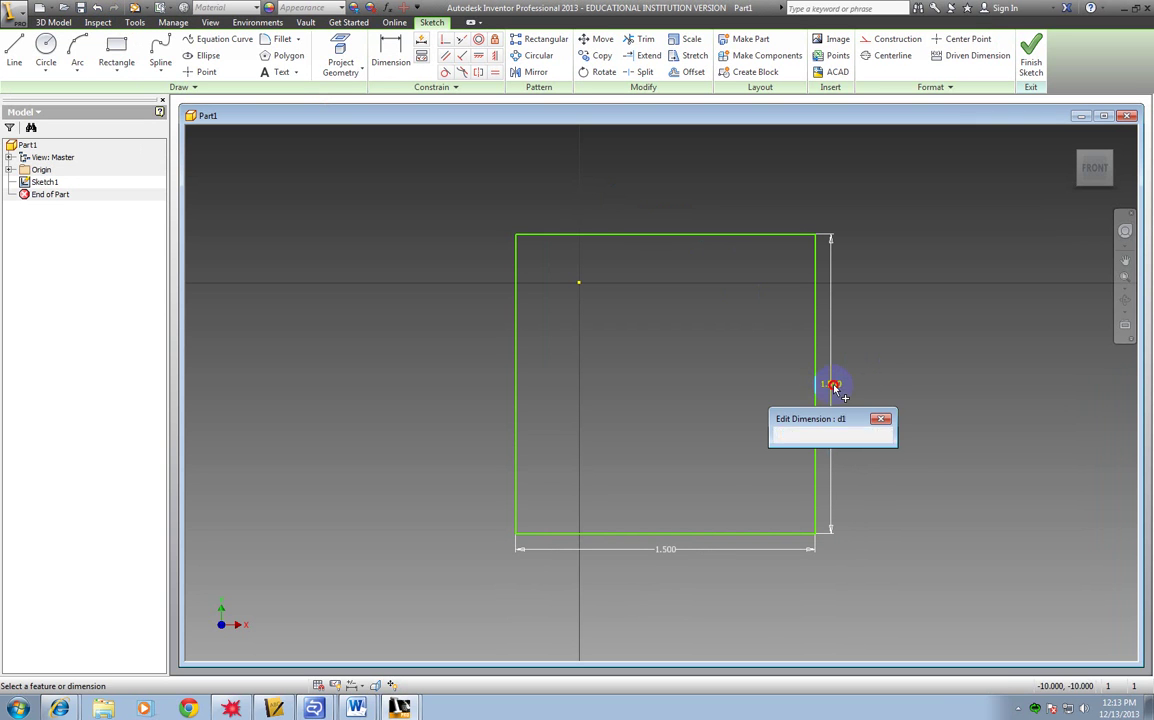
pyautogui.click(881, 421)
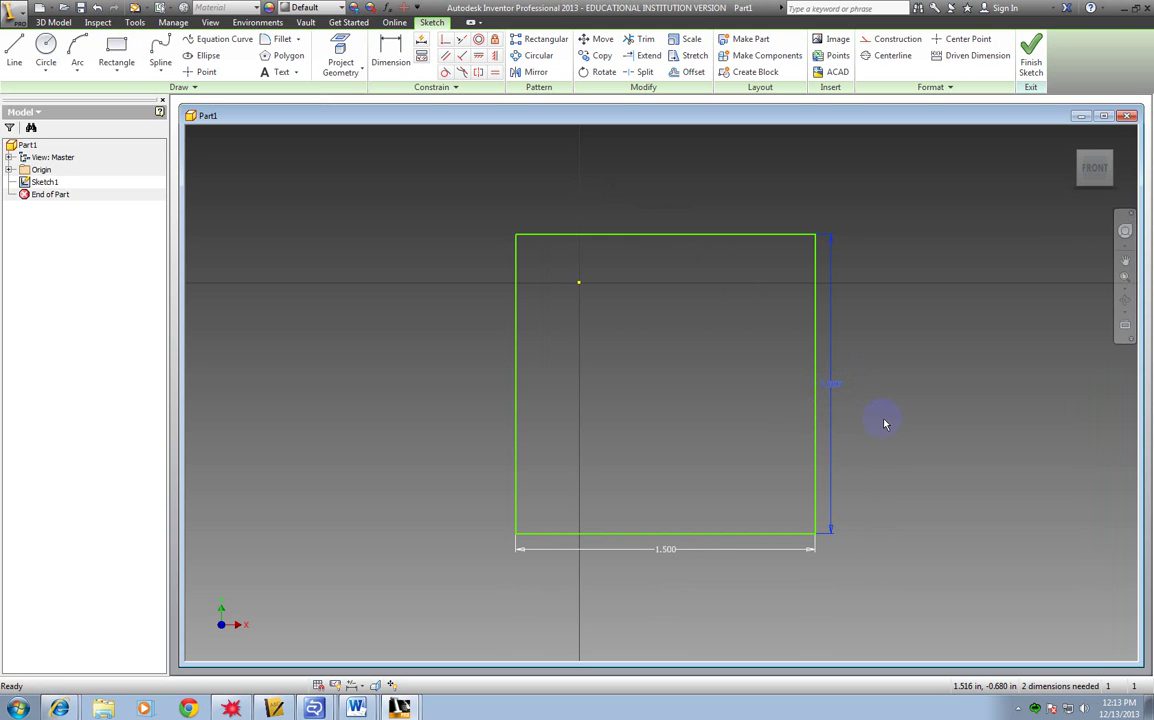
# Finish the square's sketch and set up an extrusion of it with a distance of .75 in.
pyautogui.click(1033, 60)
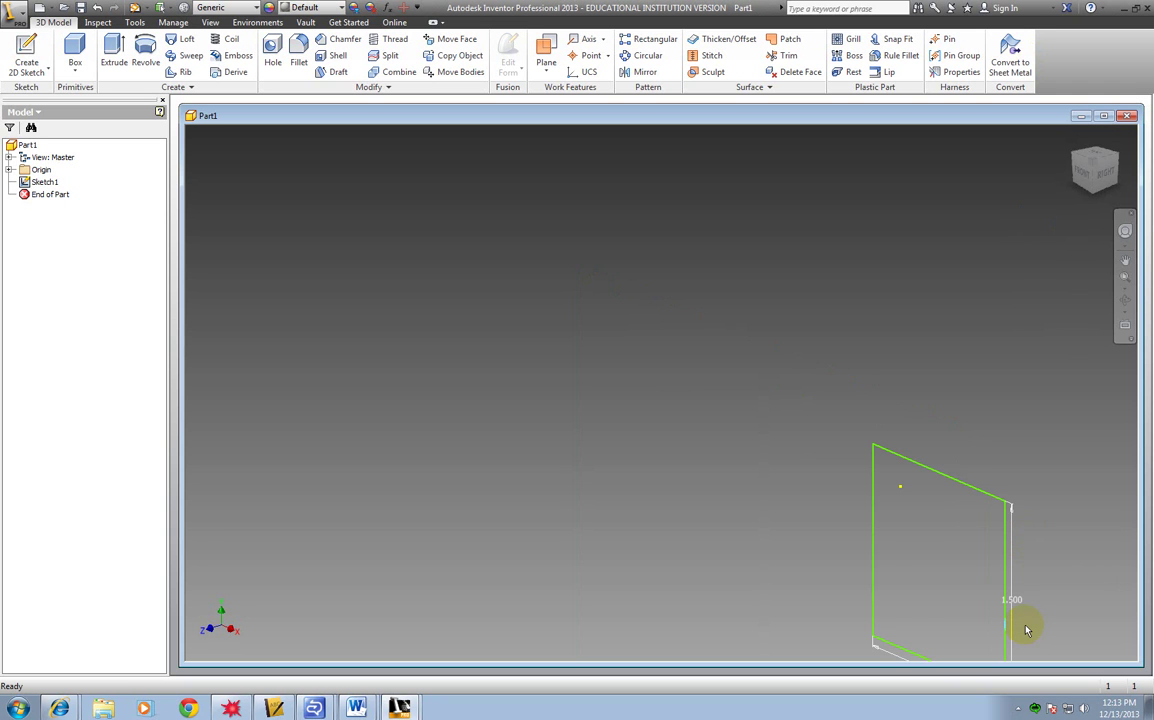
pyautogui.moveTo(1025, 625)
pyautogui.mouseDown(button='middle')
pyautogui.moveTo(843, 447)
pyautogui.moveTo(745, 432)
pyautogui.moveTo(794, 428)
pyautogui.mouseUp(button='middle')
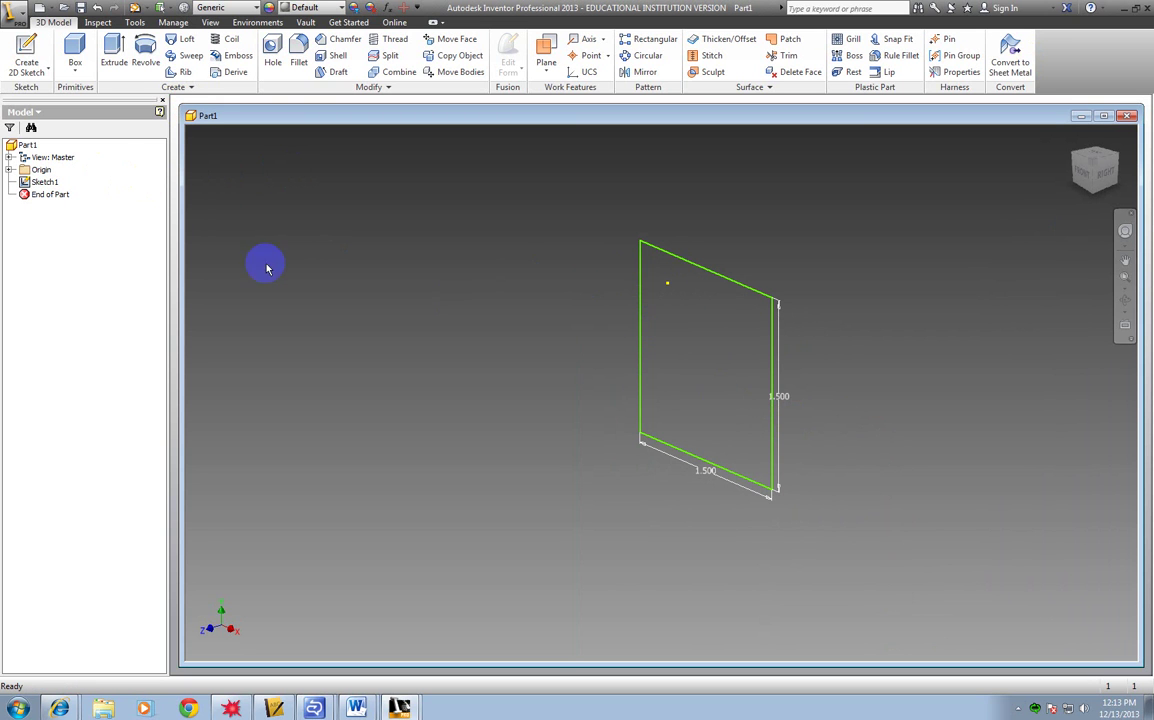
pyautogui.click(113, 64)
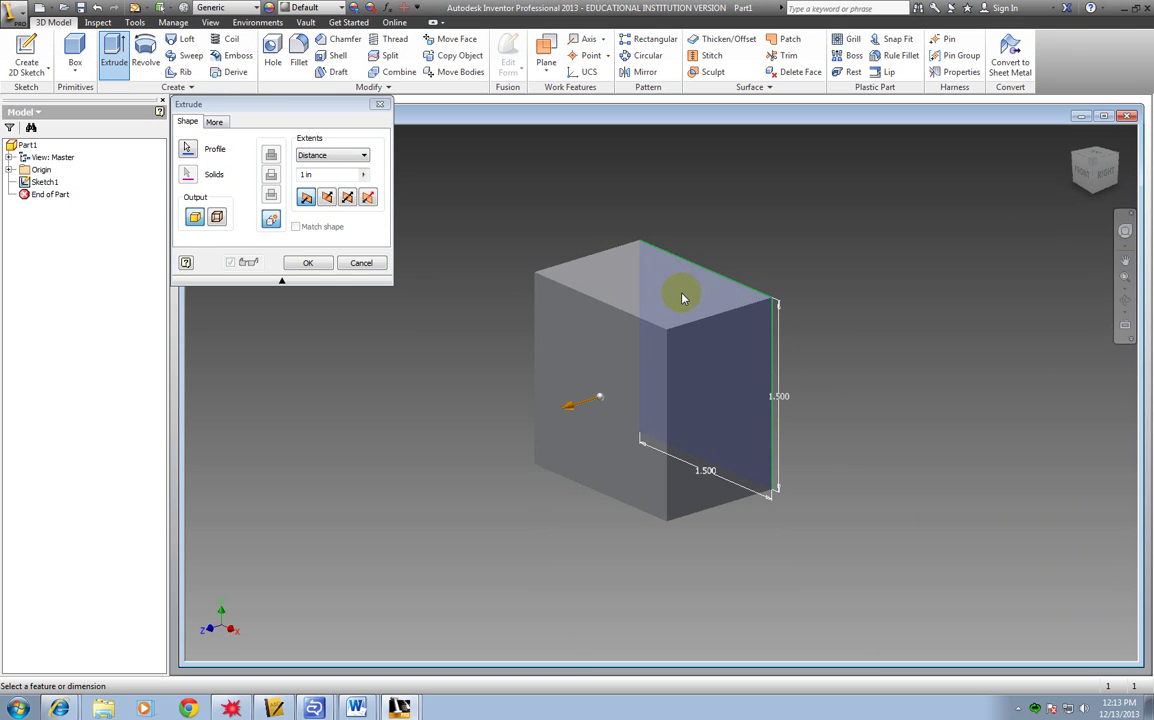
pyautogui.click(324, 176)
pyautogui.moveTo(324, 176); pyautogui.dragTo(288, 176)
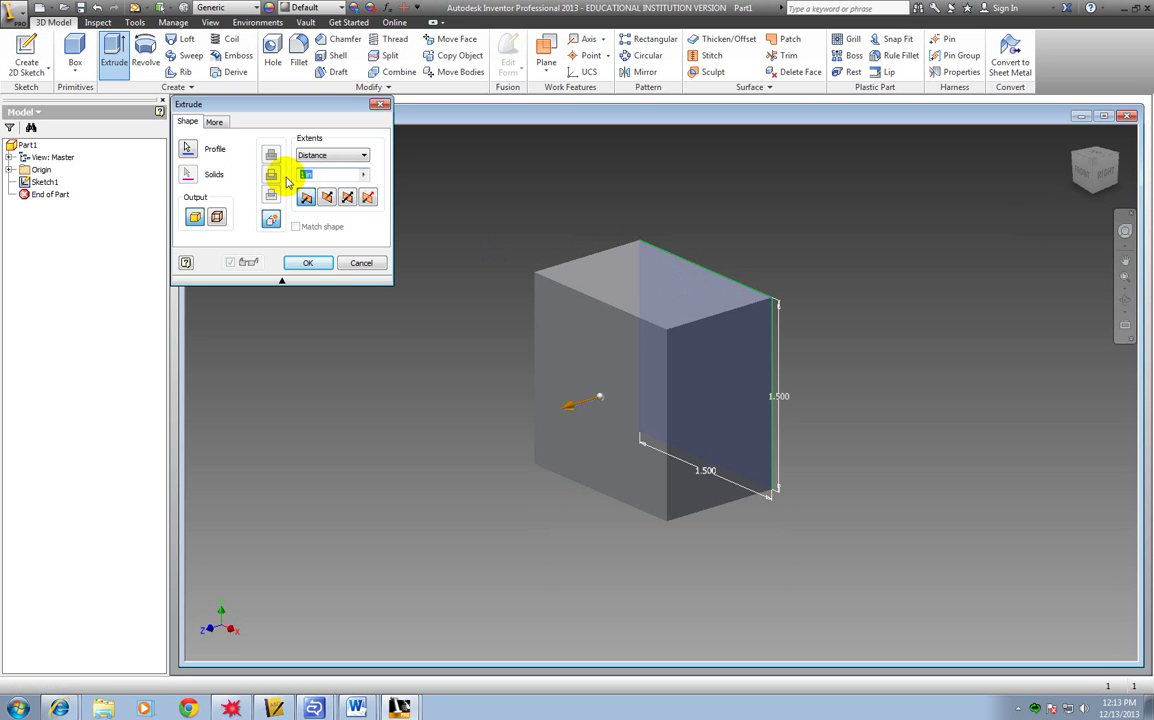
pyautogui.write('.75')
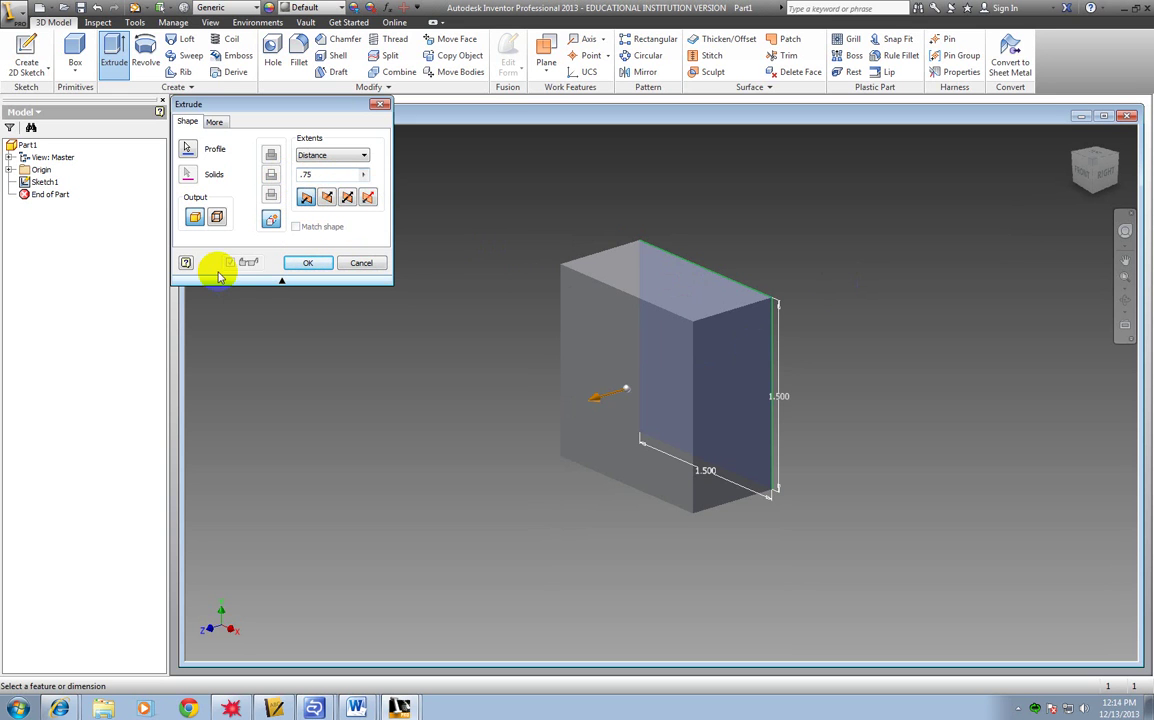
# Preview the reversed, symmetric and asymmetric extrusion directions, and create the extrusion in the default forward direction.
pyautogui.click(328, 200)
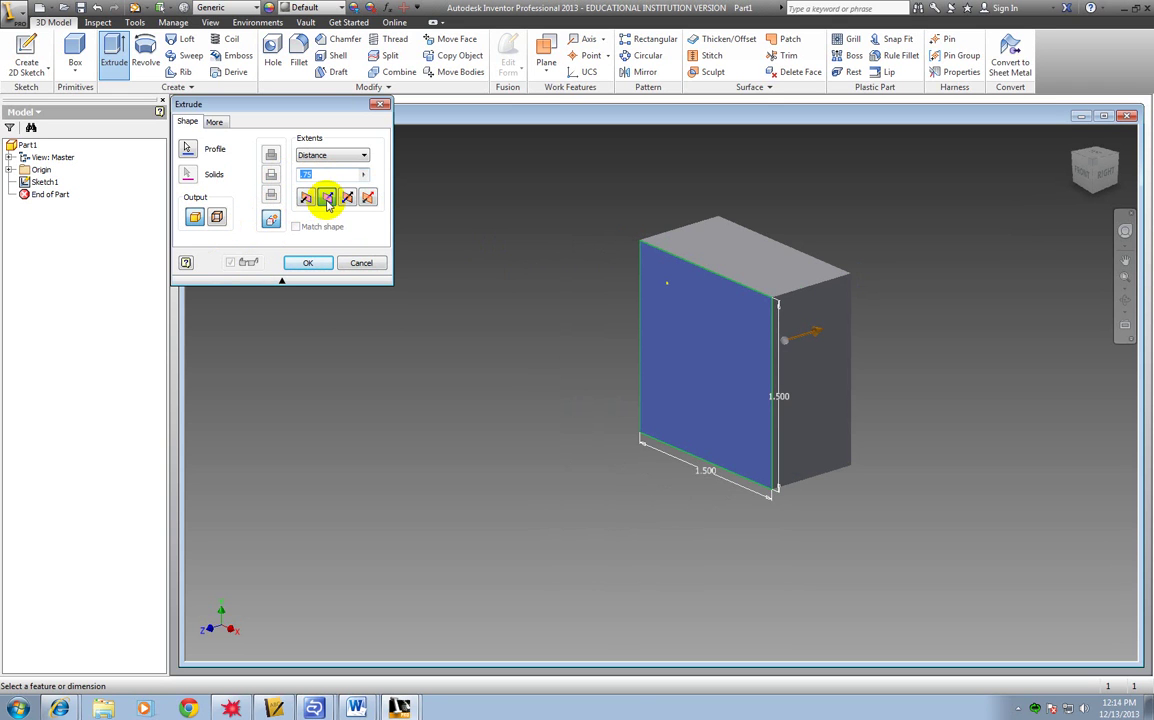
pyautogui.click(305, 197)
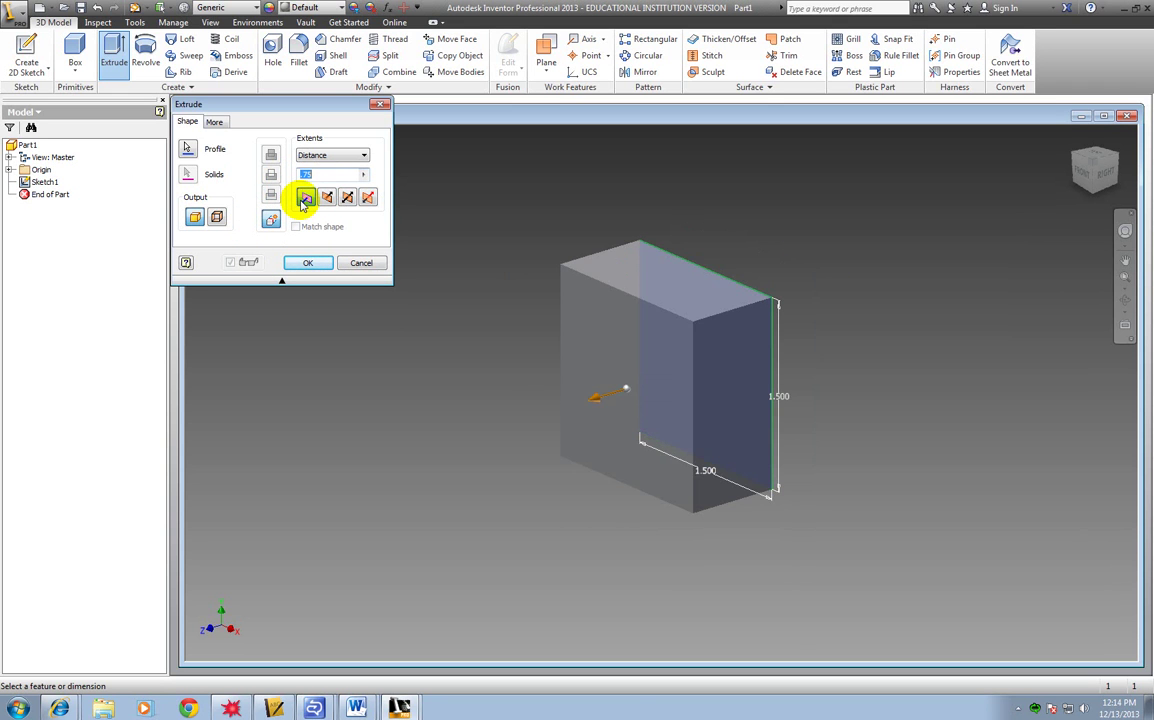
pyautogui.click(348, 198)
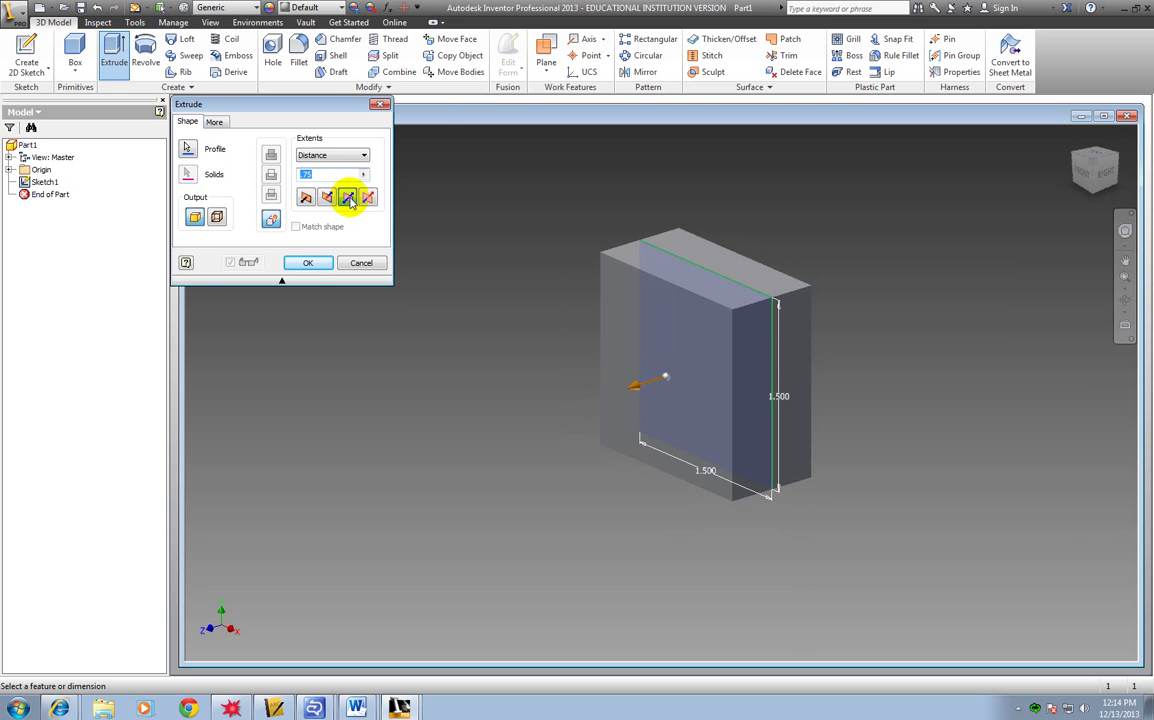
pyautogui.click(368, 197)
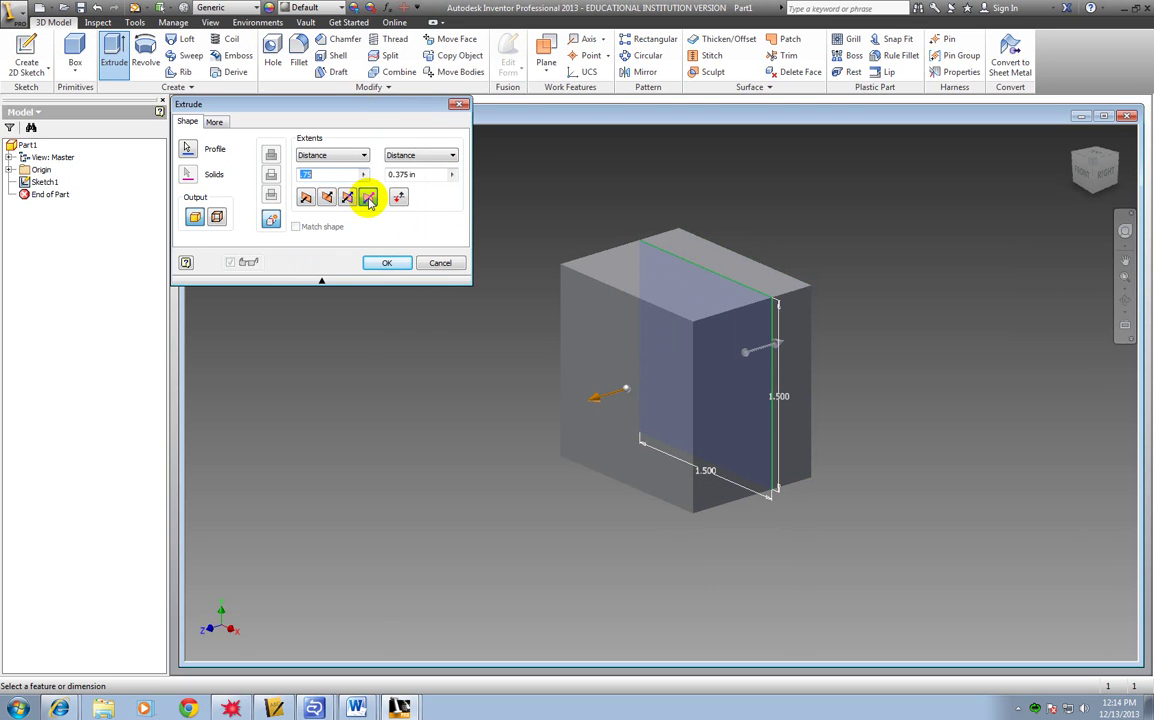
pyautogui.click(306, 199)
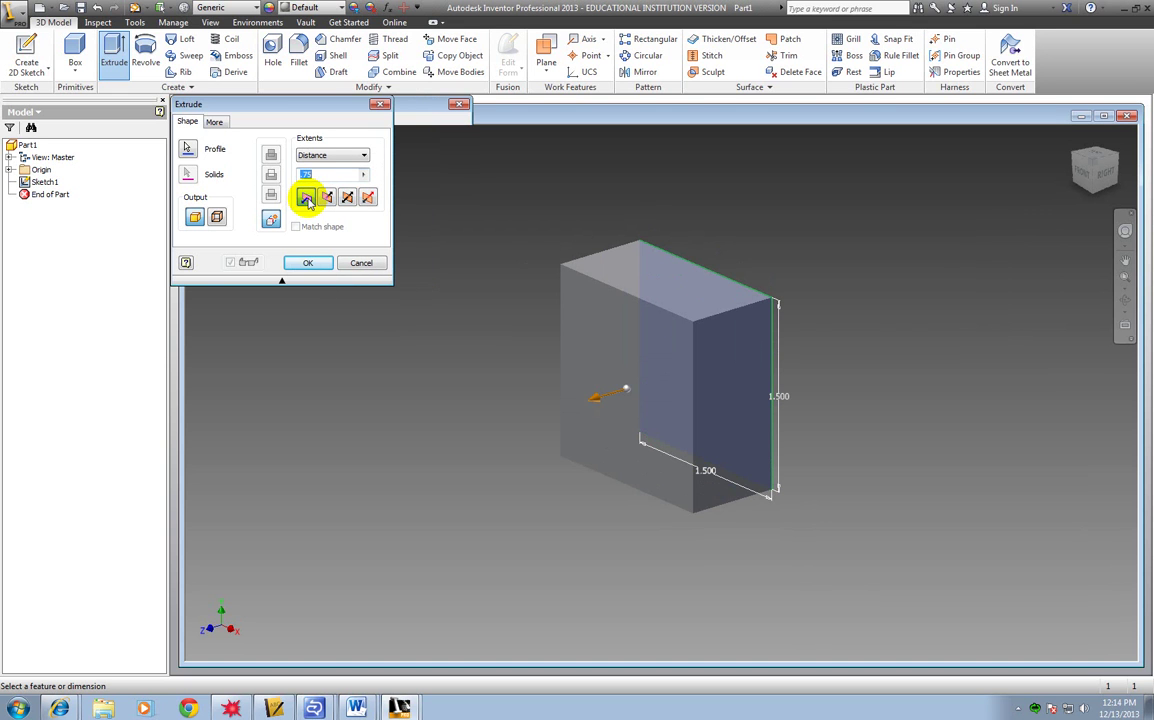
pyautogui.click(308, 263)
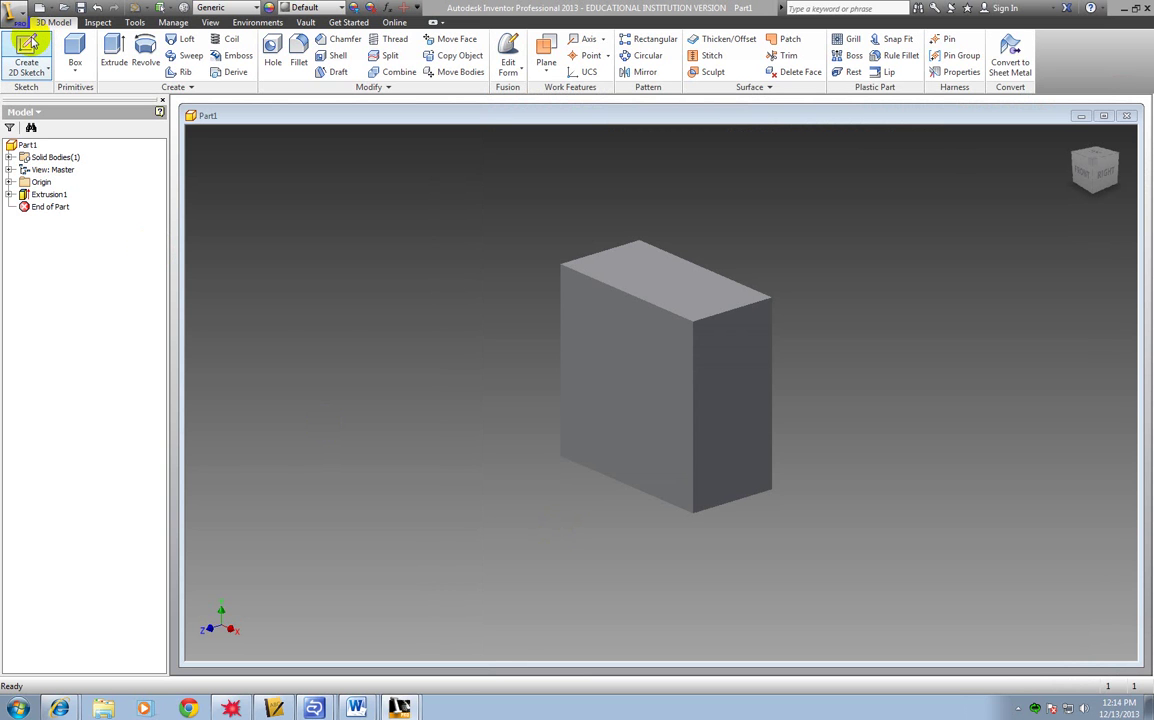
# Start a 2D sketch on the block's large front face.
pyautogui.click(30, 42)
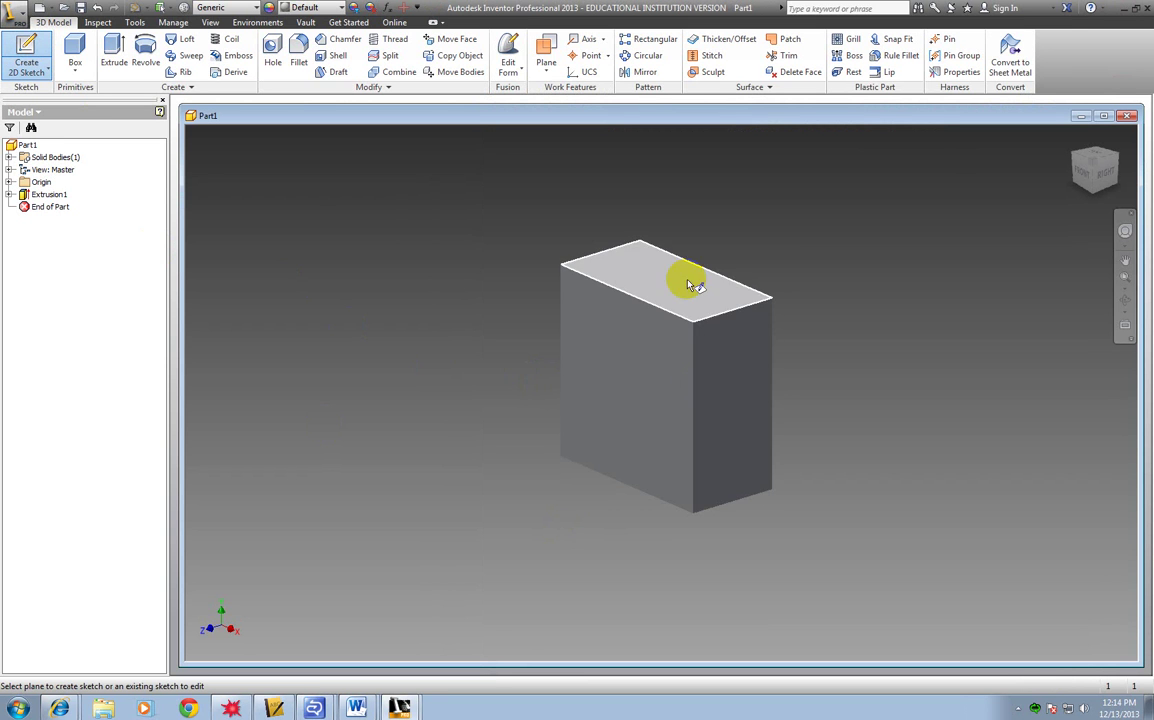
pyautogui.press('F2')
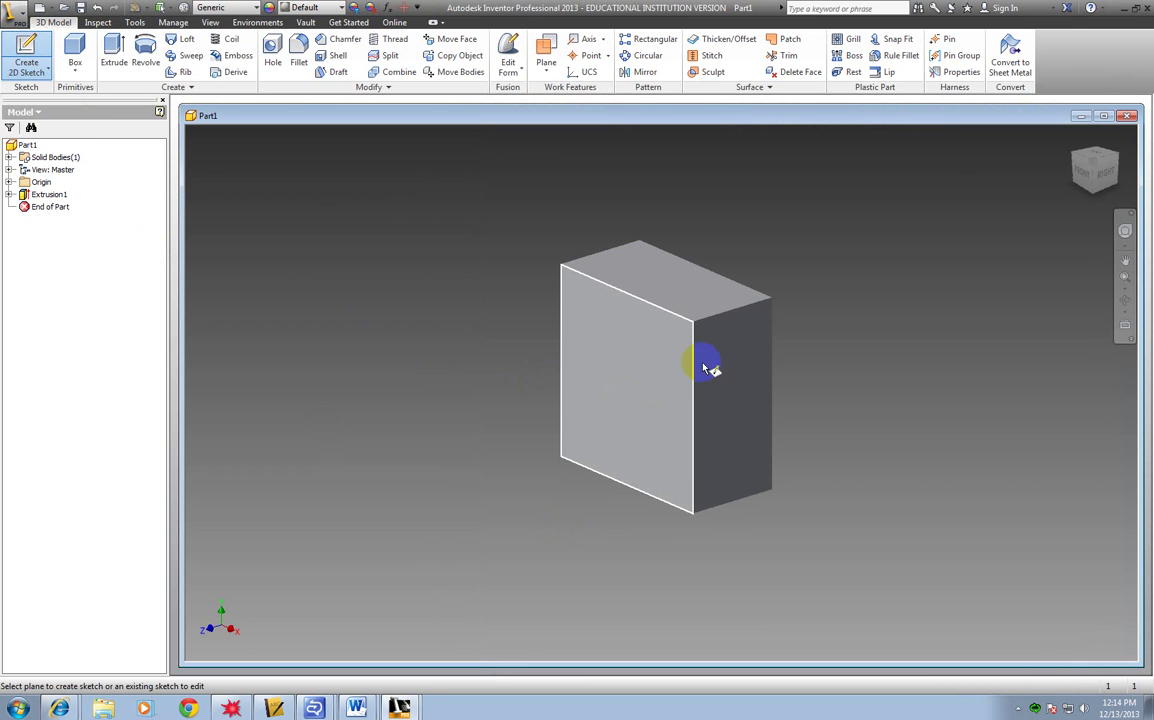
pyautogui.click(1118, 160)
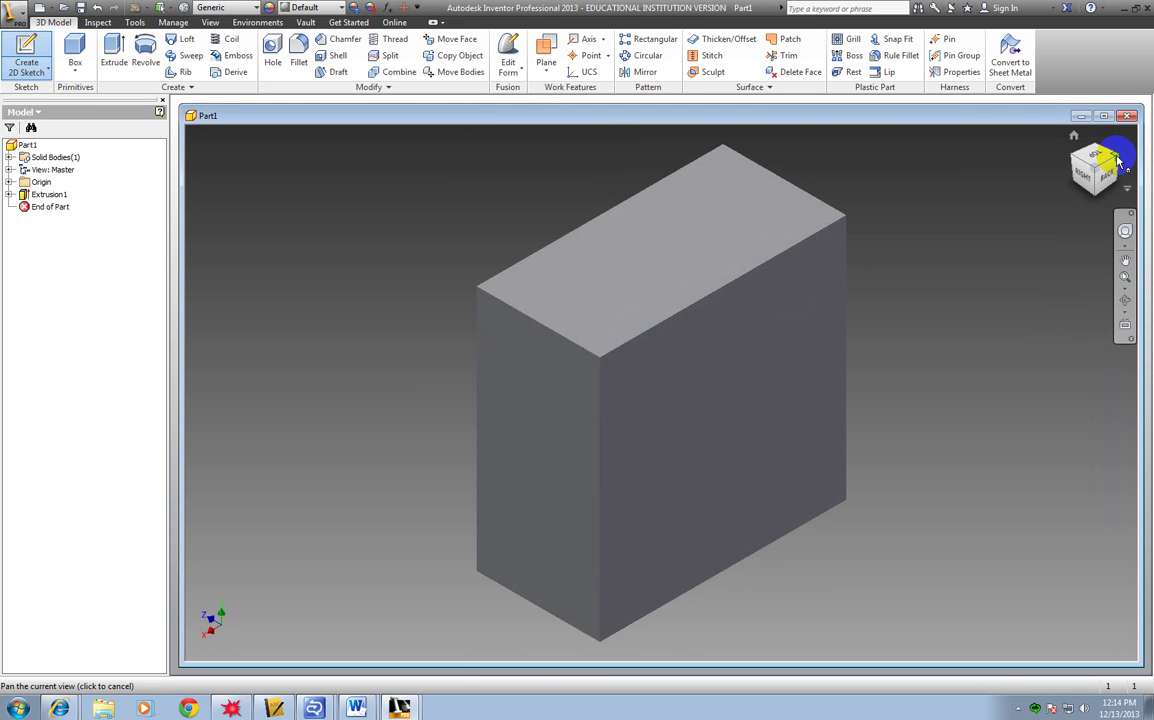
pyautogui.click(1090, 176)
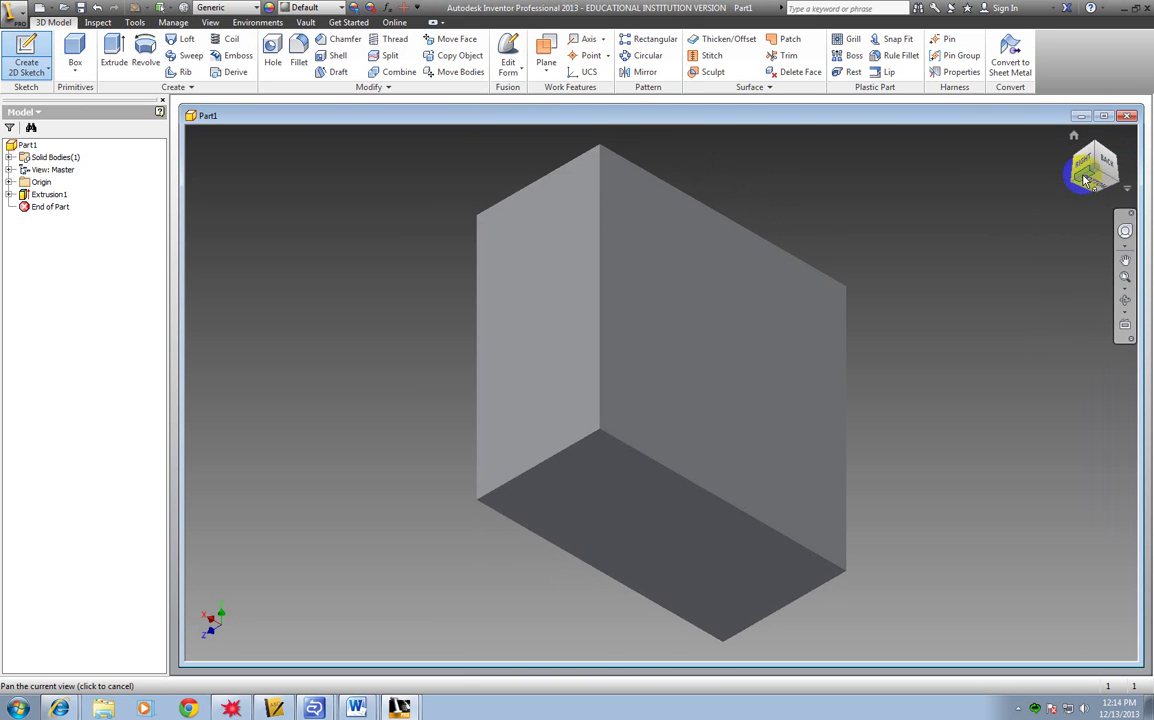
pyautogui.click(1080, 138)
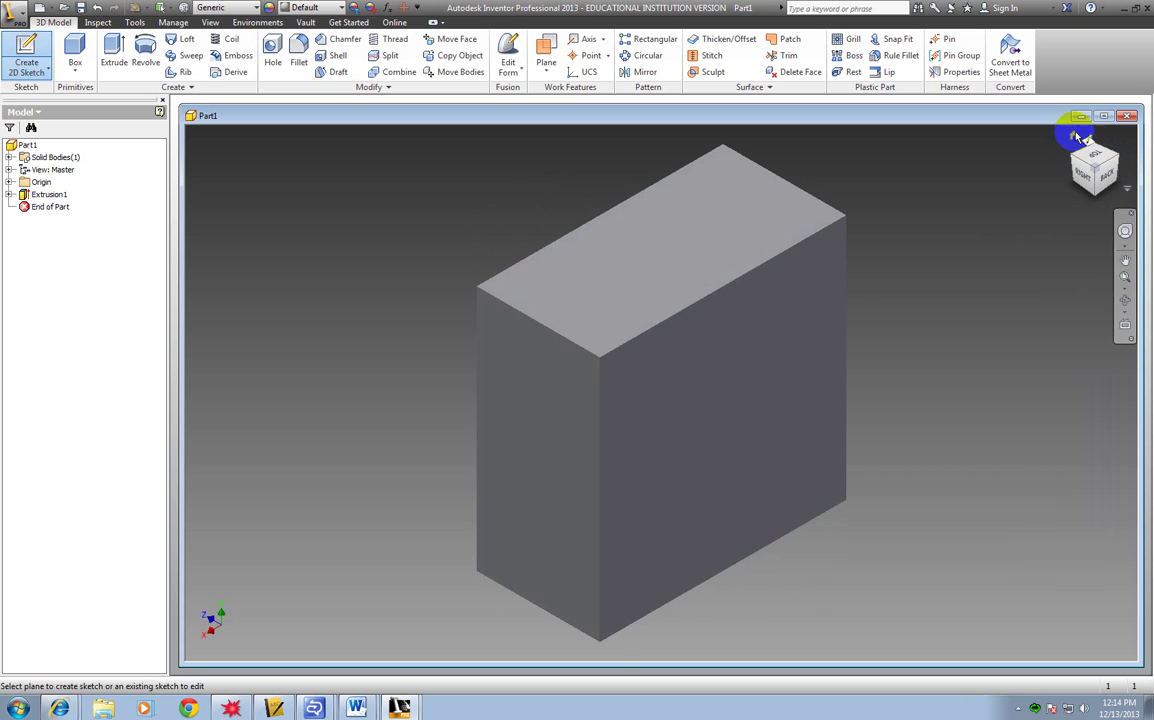
pyautogui.click(1078, 137)
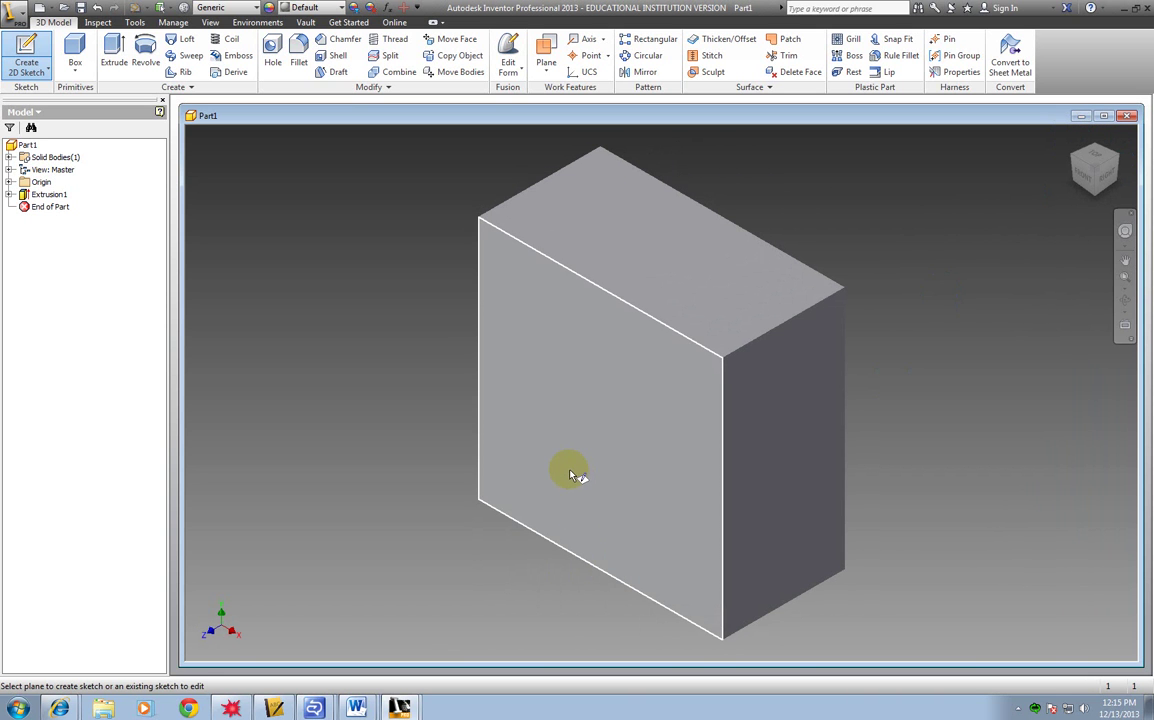
pyautogui.click(567, 468)
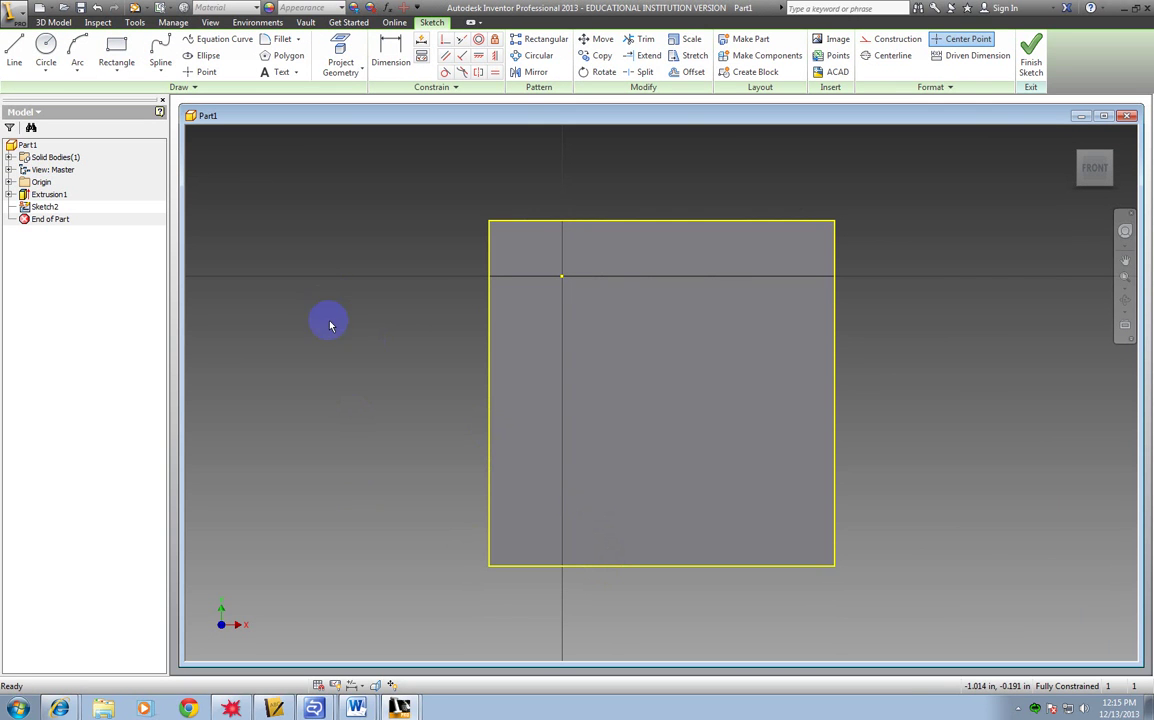
pyautogui.click(15, 58)
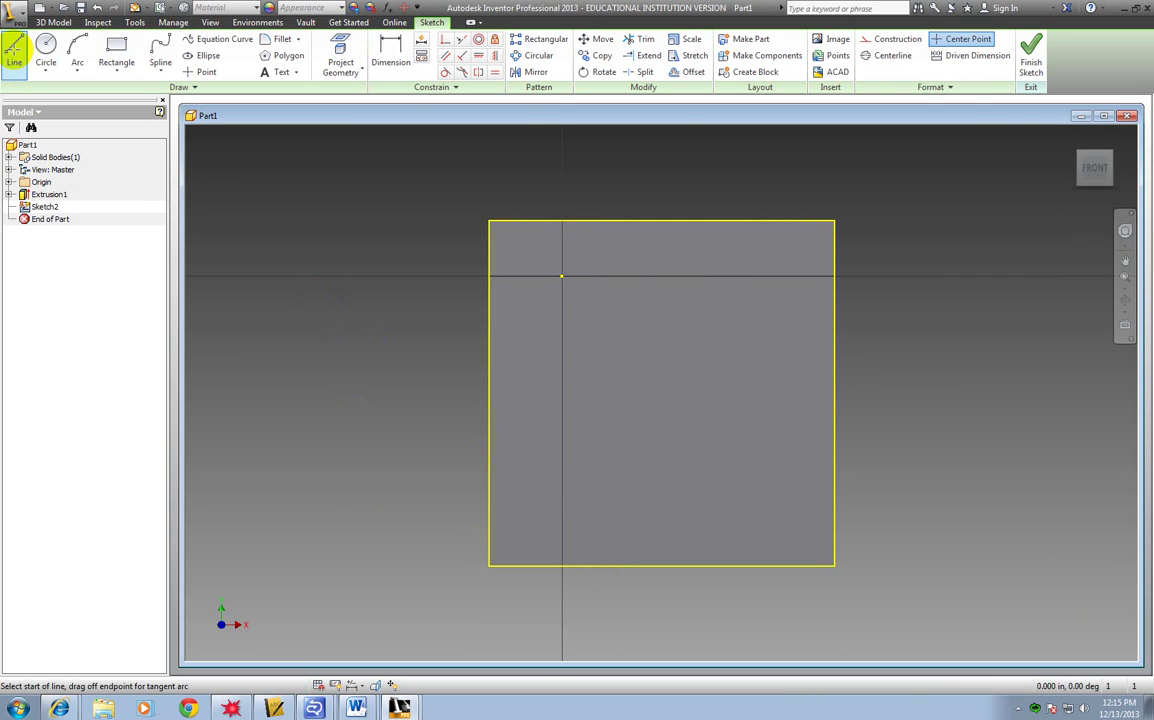
pyautogui.click(490, 403)
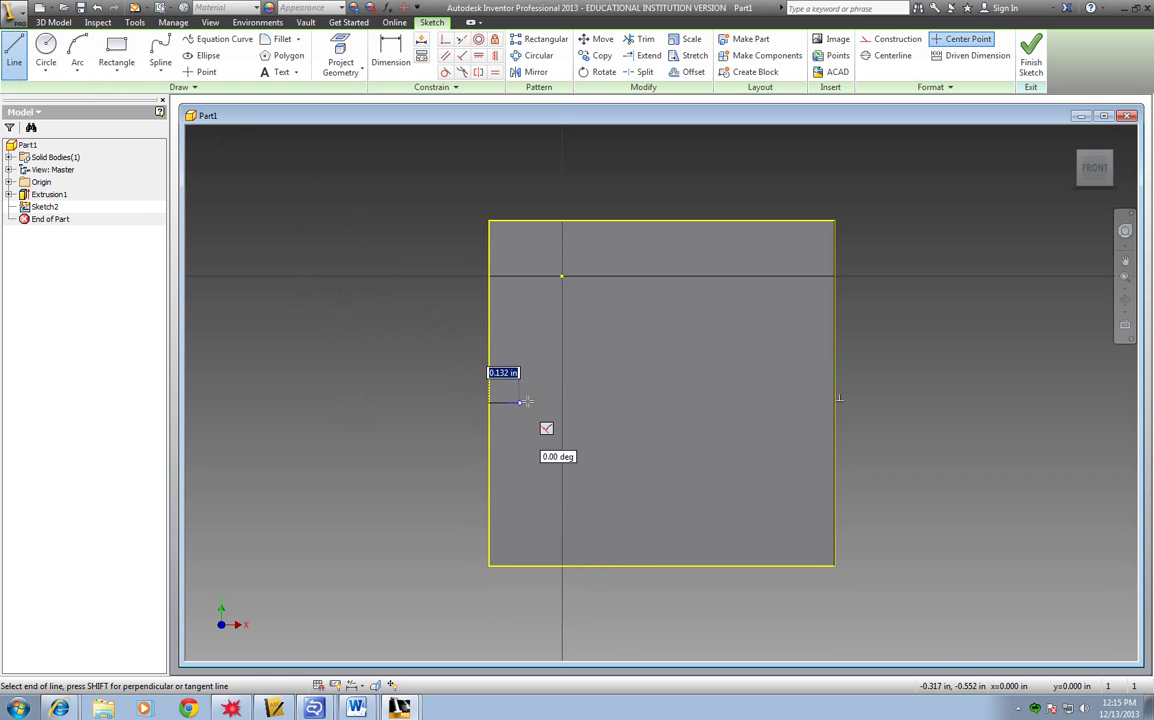
pyautogui.click(650, 402)
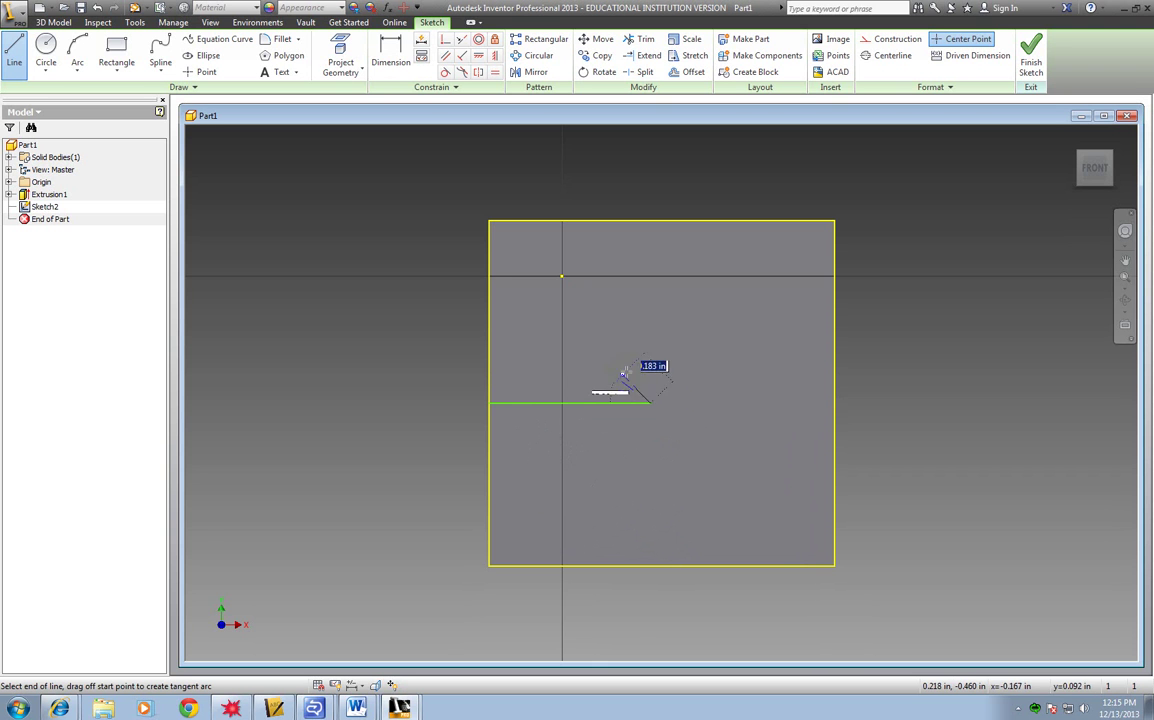
pyautogui.press('Escape')
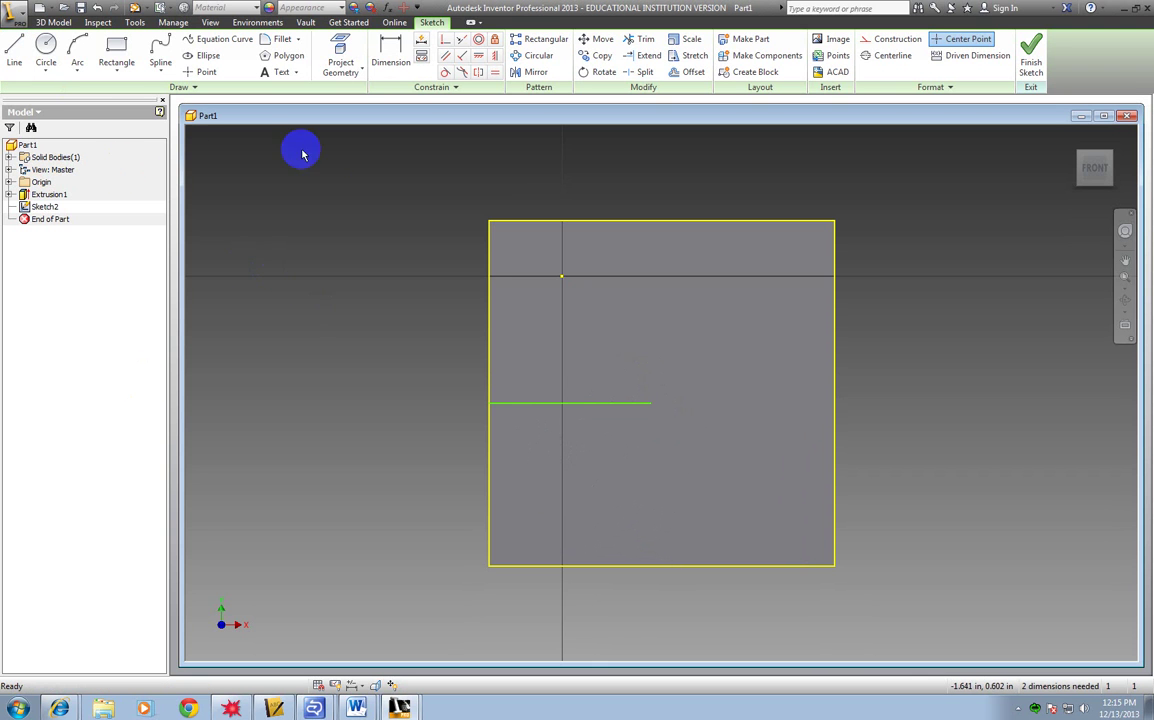
pyautogui.click(98, 8)
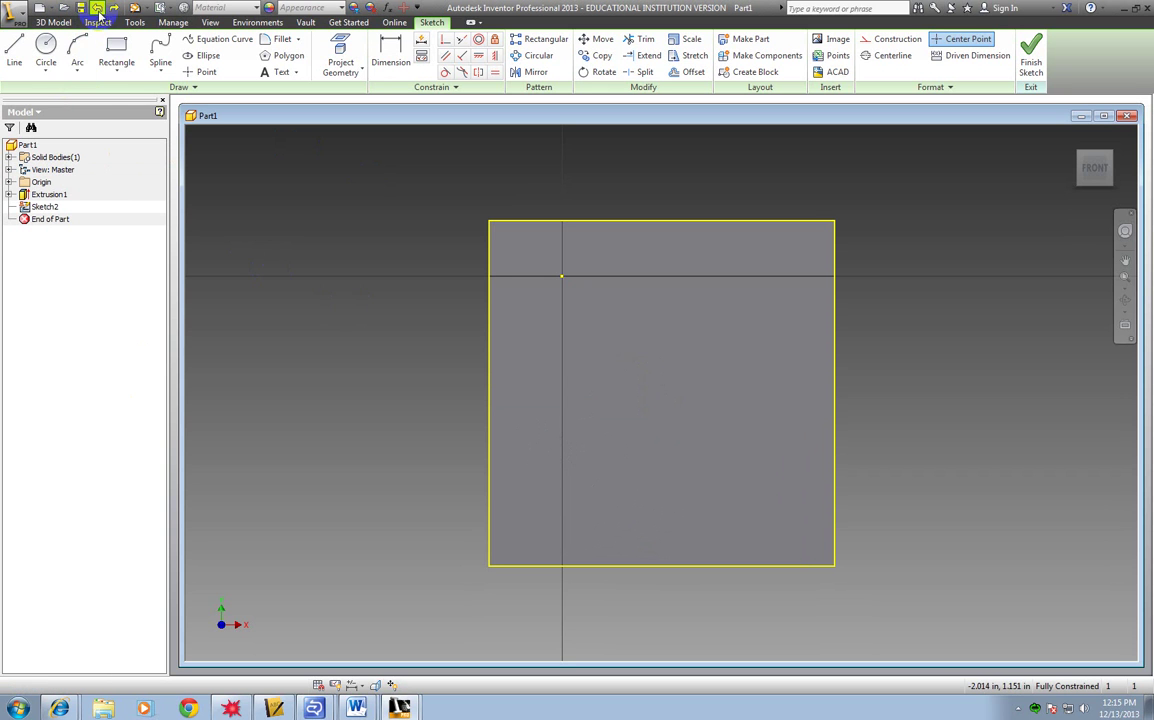
# Draw a horizontal line about 0.78 in long from the midpoint of the face's left edge, continued vertically down to the bottom edge.
pyautogui.click(9, 48)
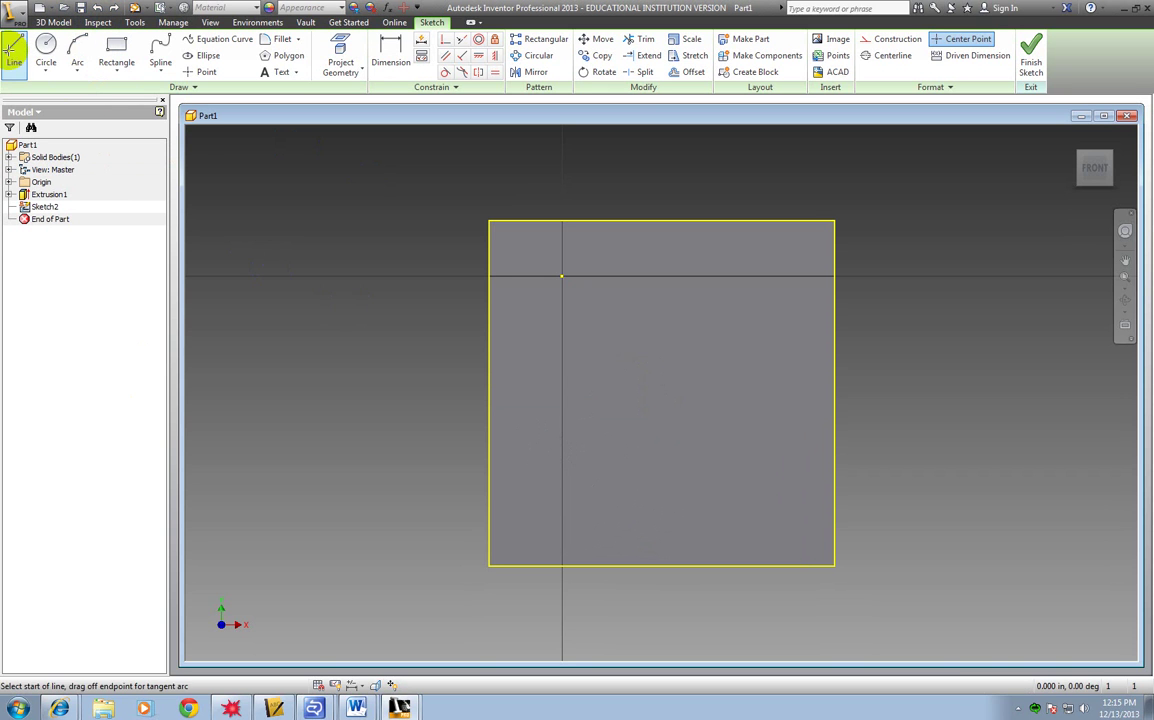
pyautogui.click(488, 390)
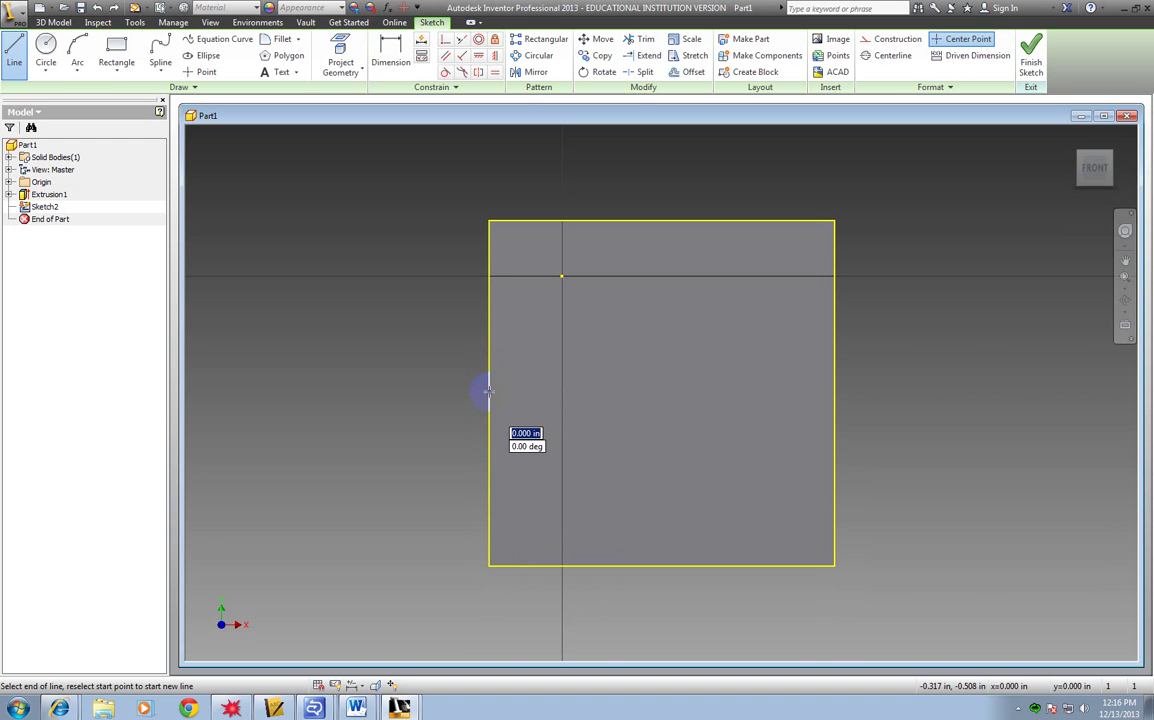
pyautogui.click(668, 391)
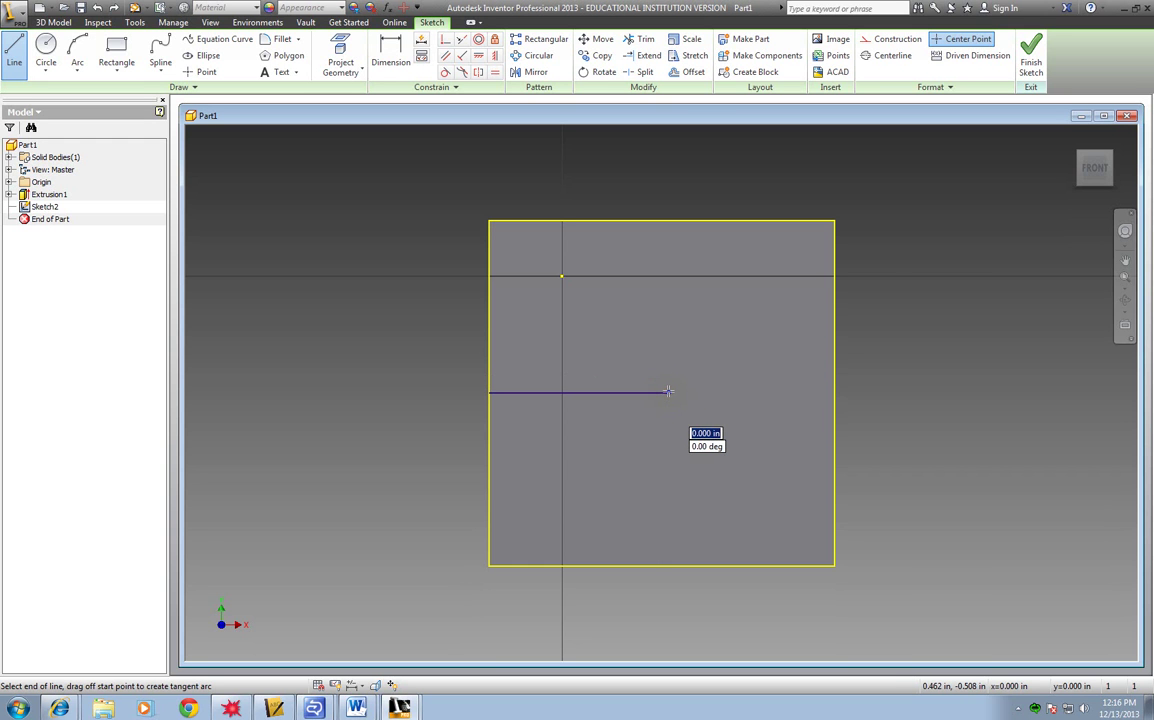
pyautogui.click(668, 566)
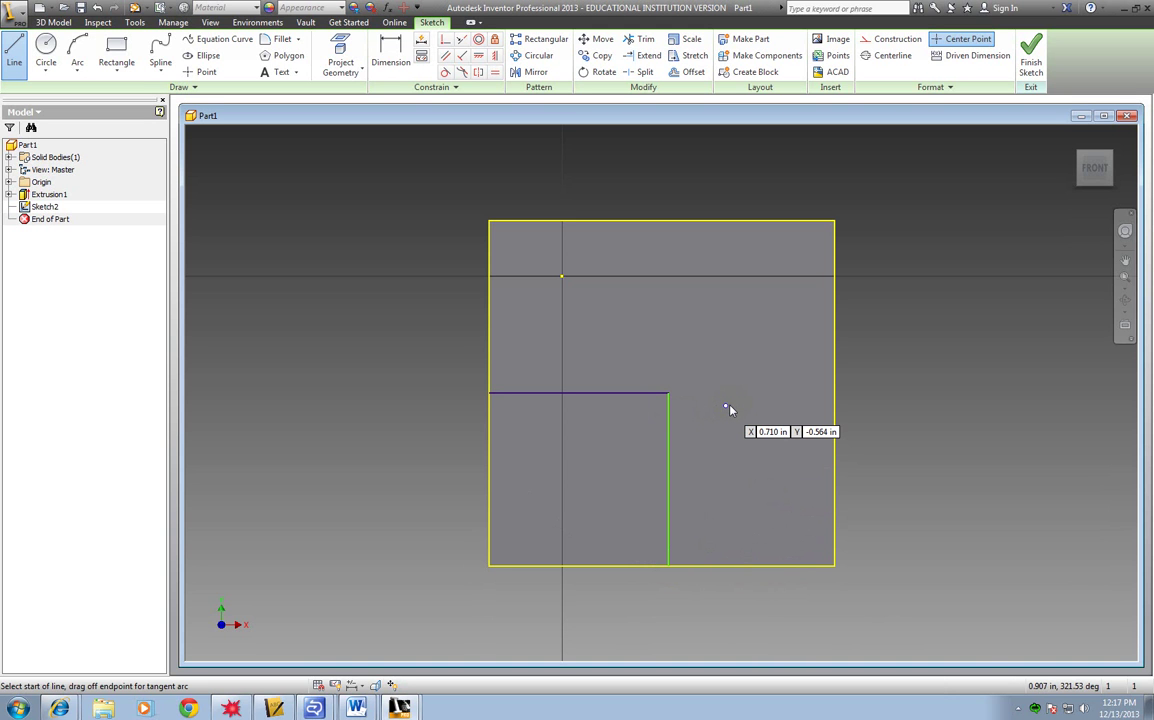
pyautogui.press('Escape')
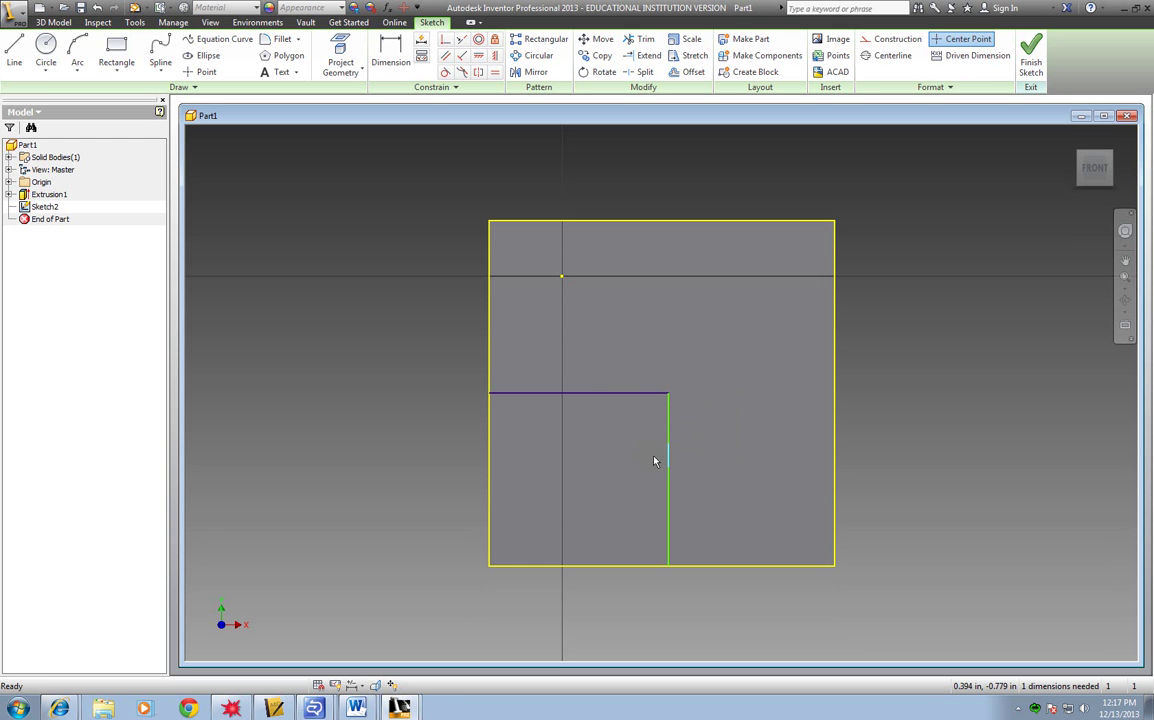
# Dimension the horizontal line of the corner region on the front face at .75 in.
pyautogui.click(591, 396)
pyautogui.click(402, 52)
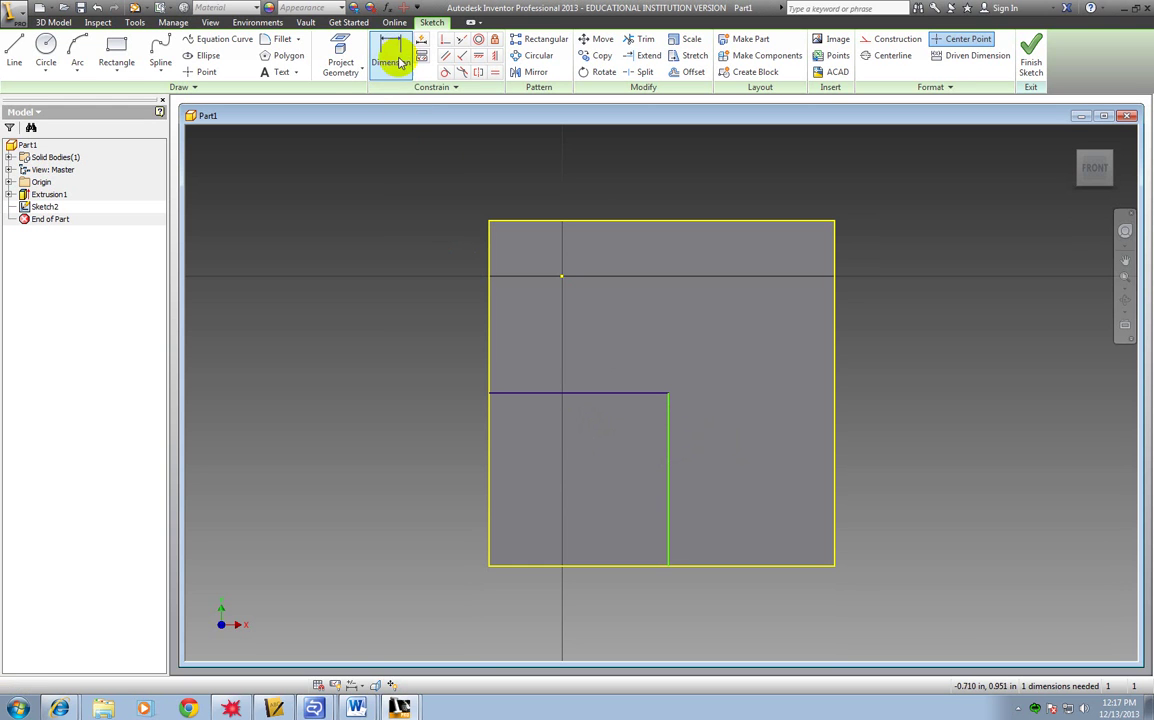
pyautogui.click(610, 395)
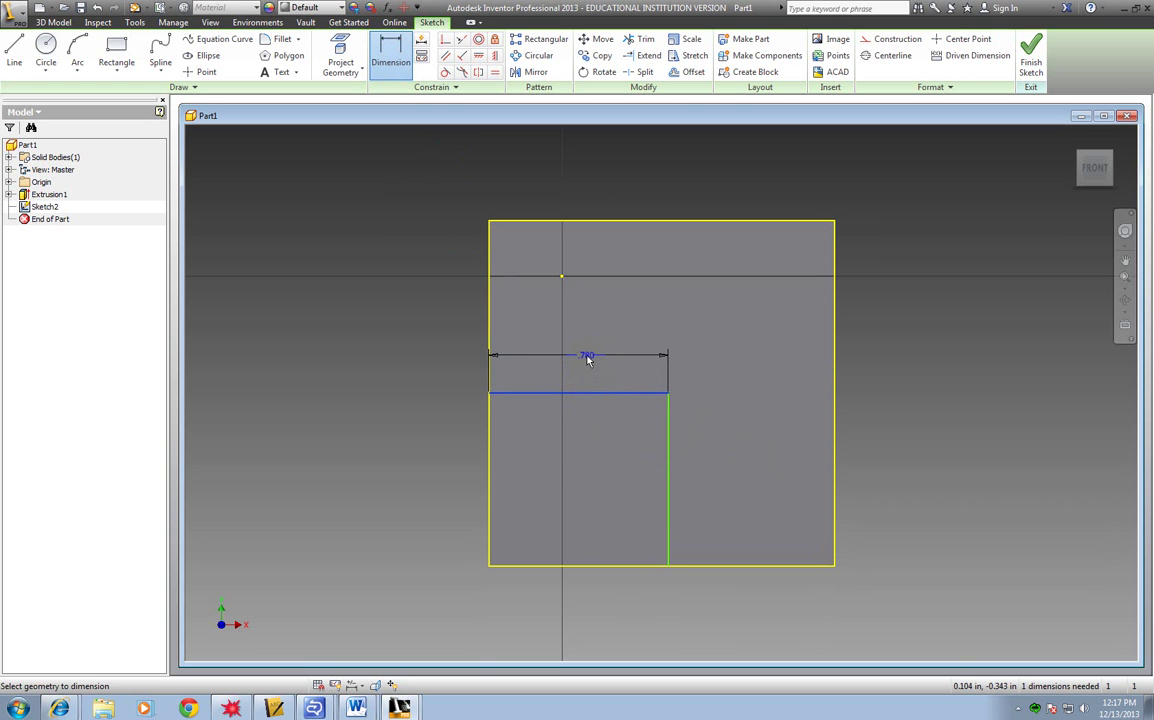
pyautogui.click(588, 358)
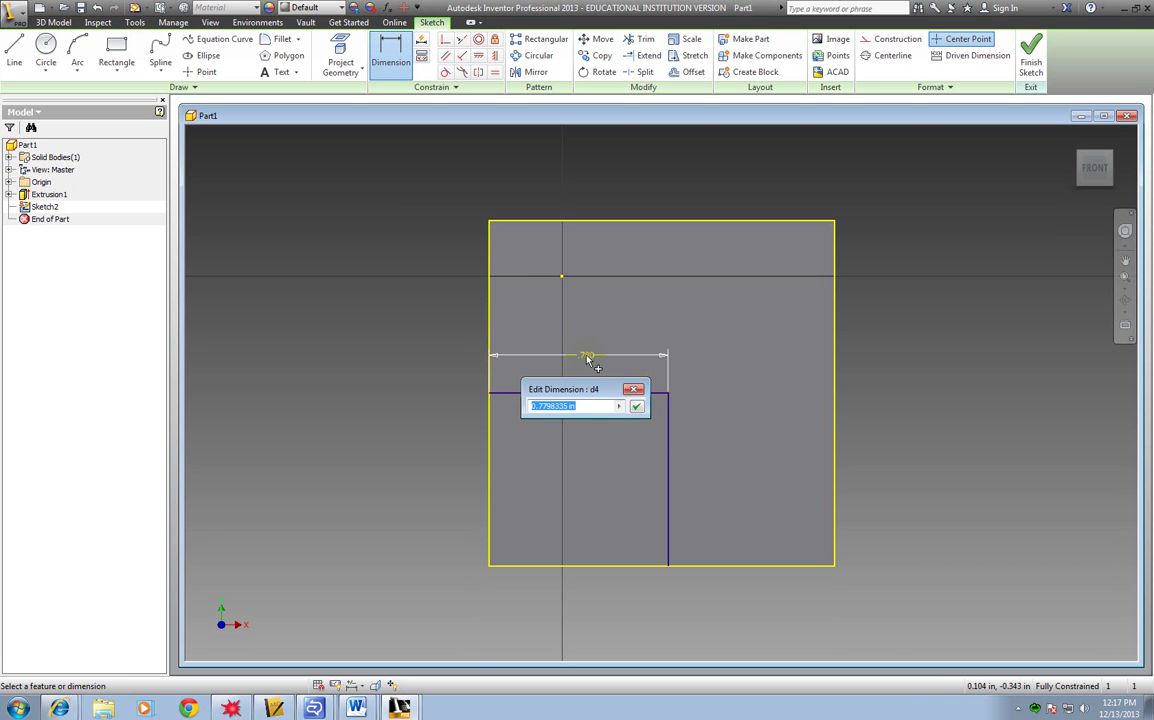
pyautogui.write('.75')
pyautogui.press('Return')
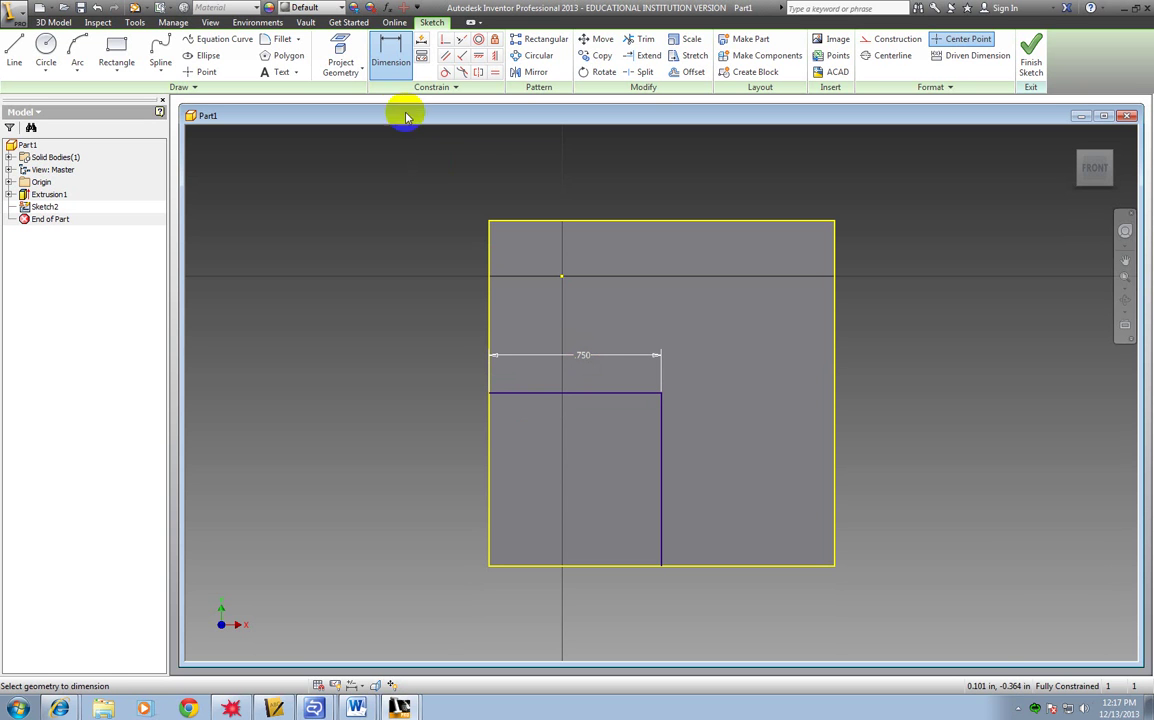
# Add a driven dimension for the length of the corner region's vertical line and finish the sketch.
pyautogui.click(390, 62)
pyautogui.click(394, 64)
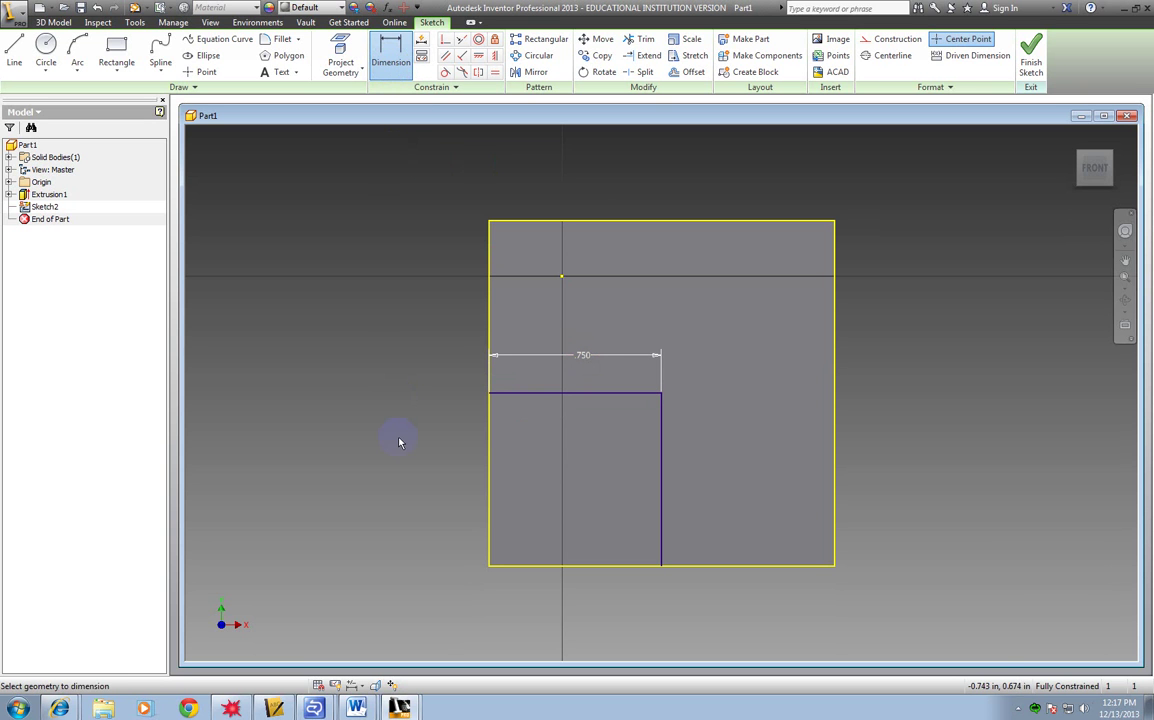
pyautogui.click(662, 465)
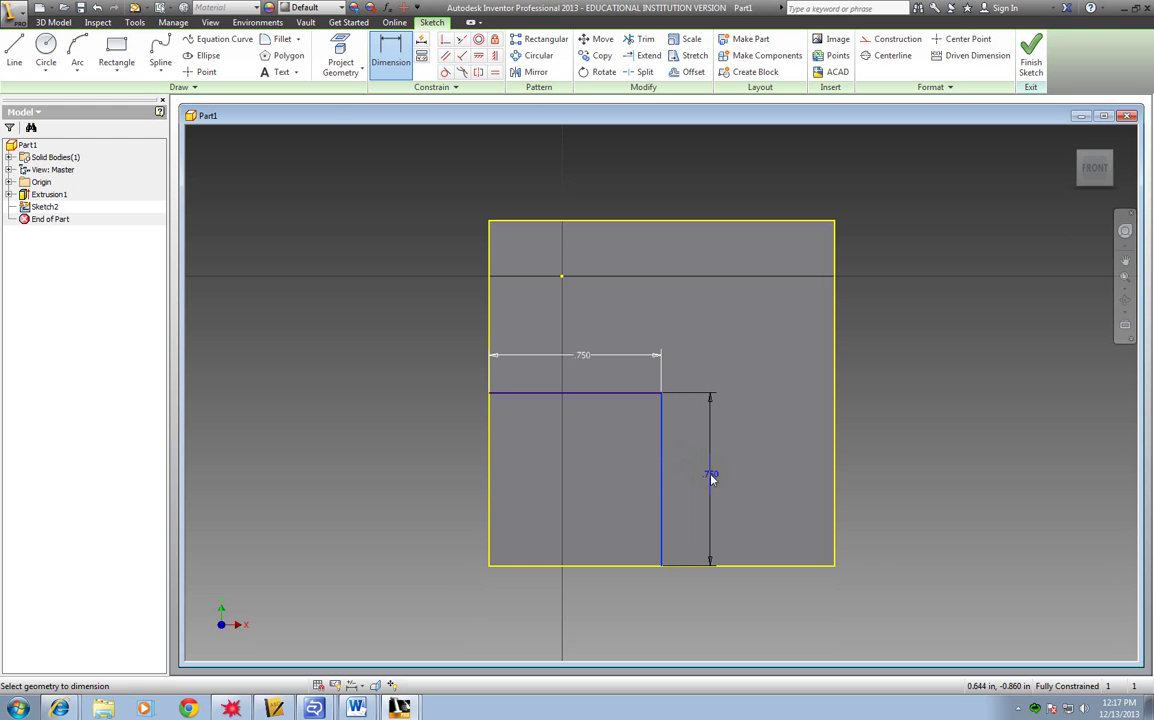
pyautogui.click(714, 478)
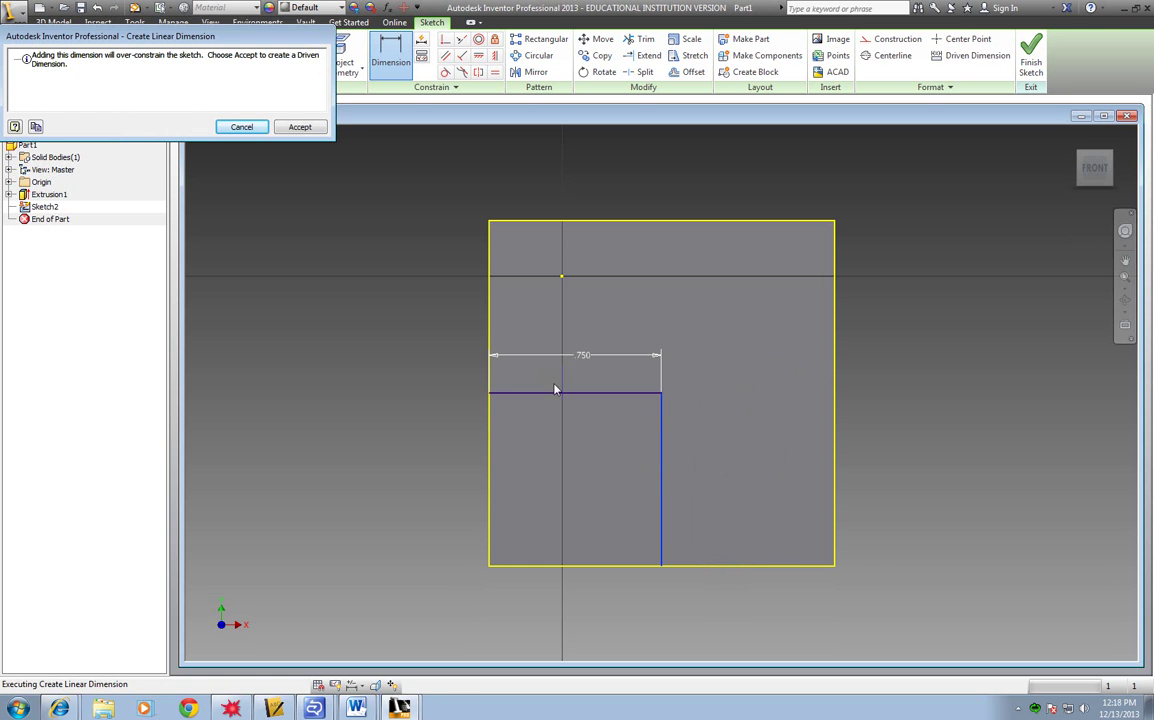
pyautogui.click(489, 397)
pyautogui.click(303, 127)
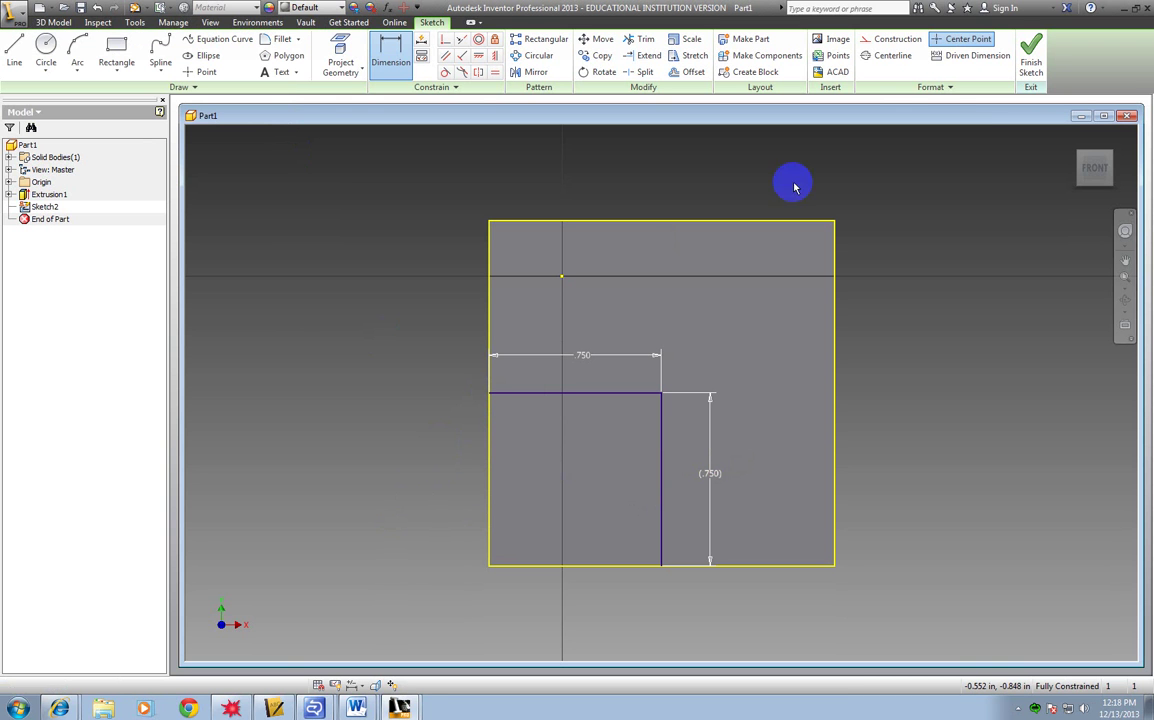
pyautogui.click(1031, 62)
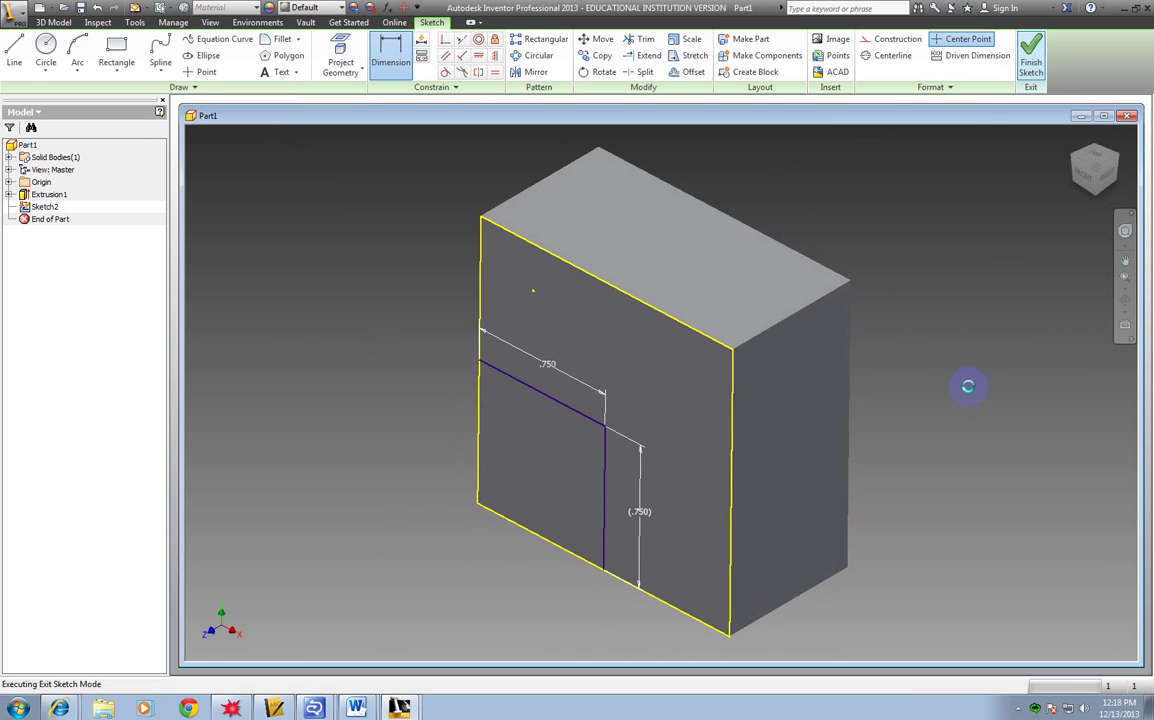
pyautogui.click(970, 391)
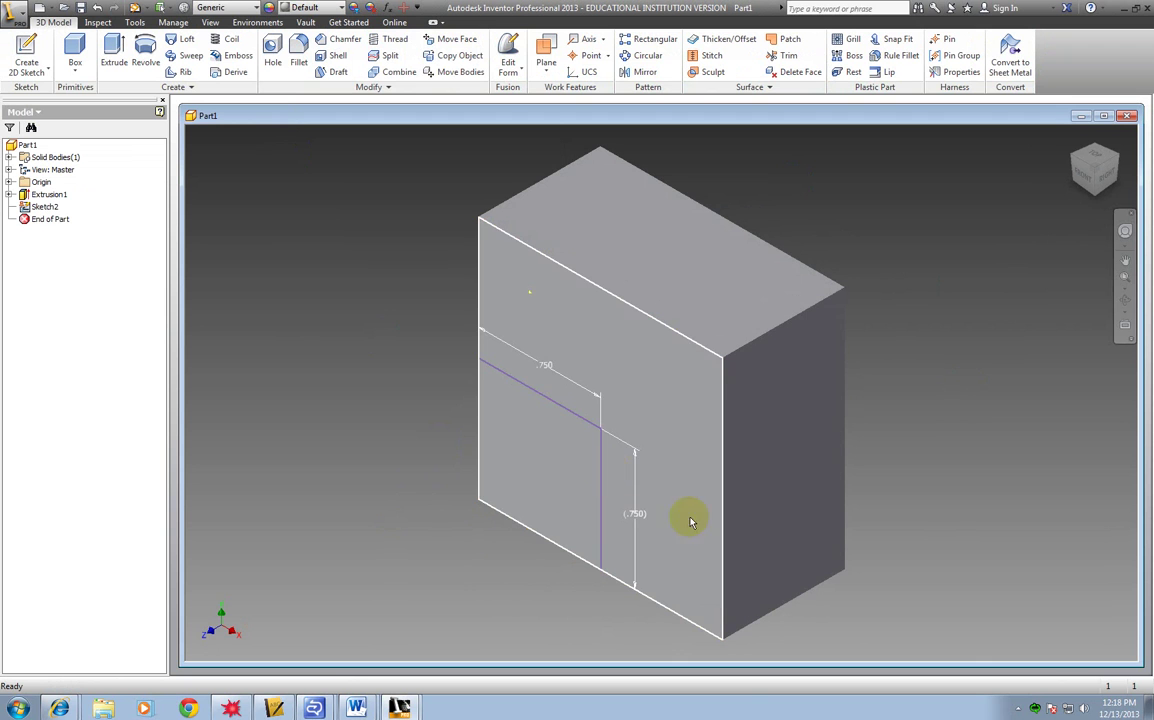
# Extrude the small corner square outward from the block's front face by a distance of 1.5 in, joined to the block.
pyautogui.click(523, 472)
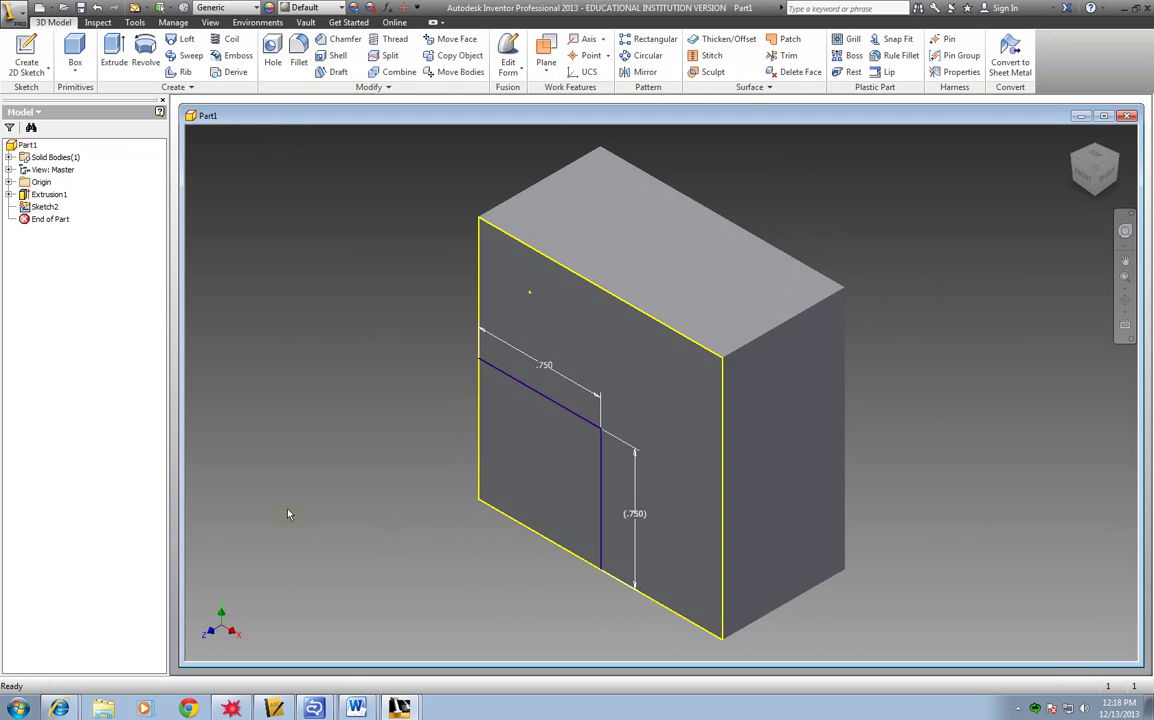
pyautogui.click(112, 53)
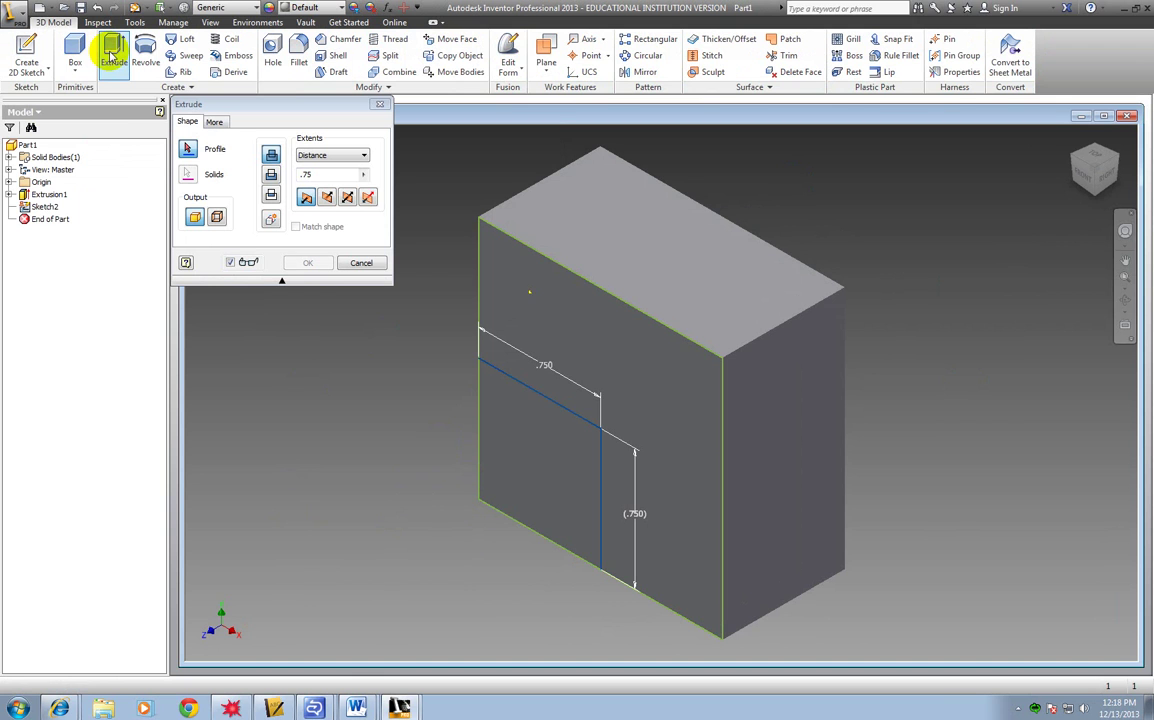
pyautogui.click(556, 455)
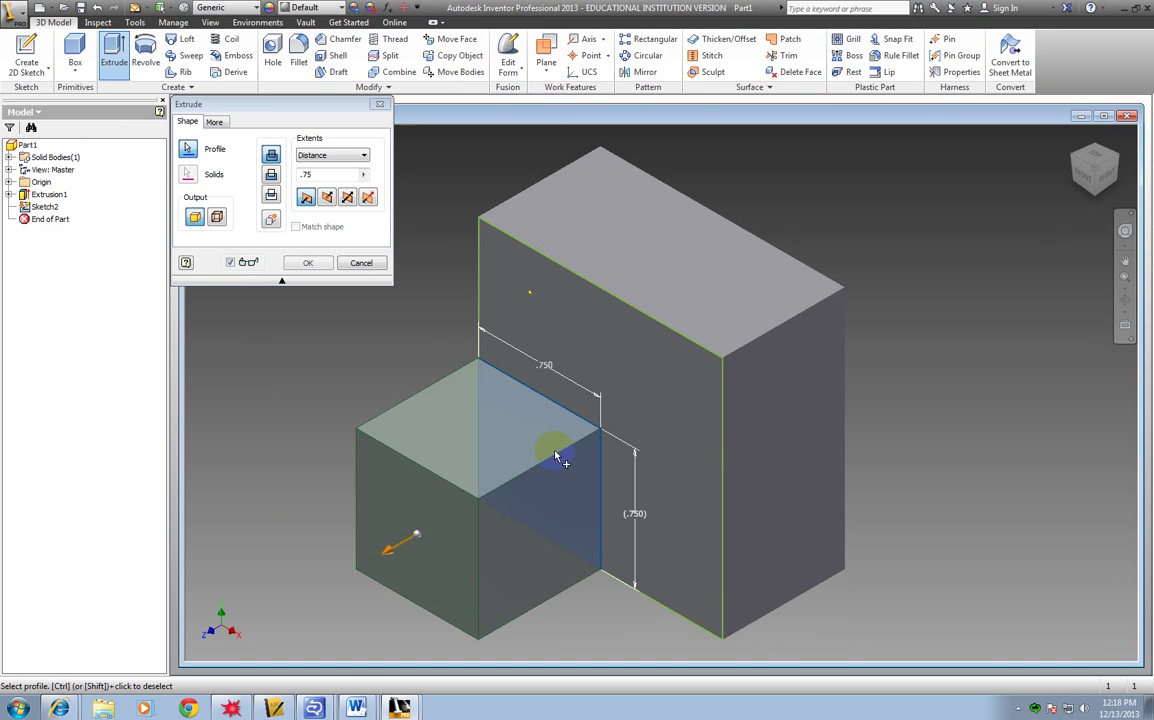
pyautogui.doubleClick(320, 174)
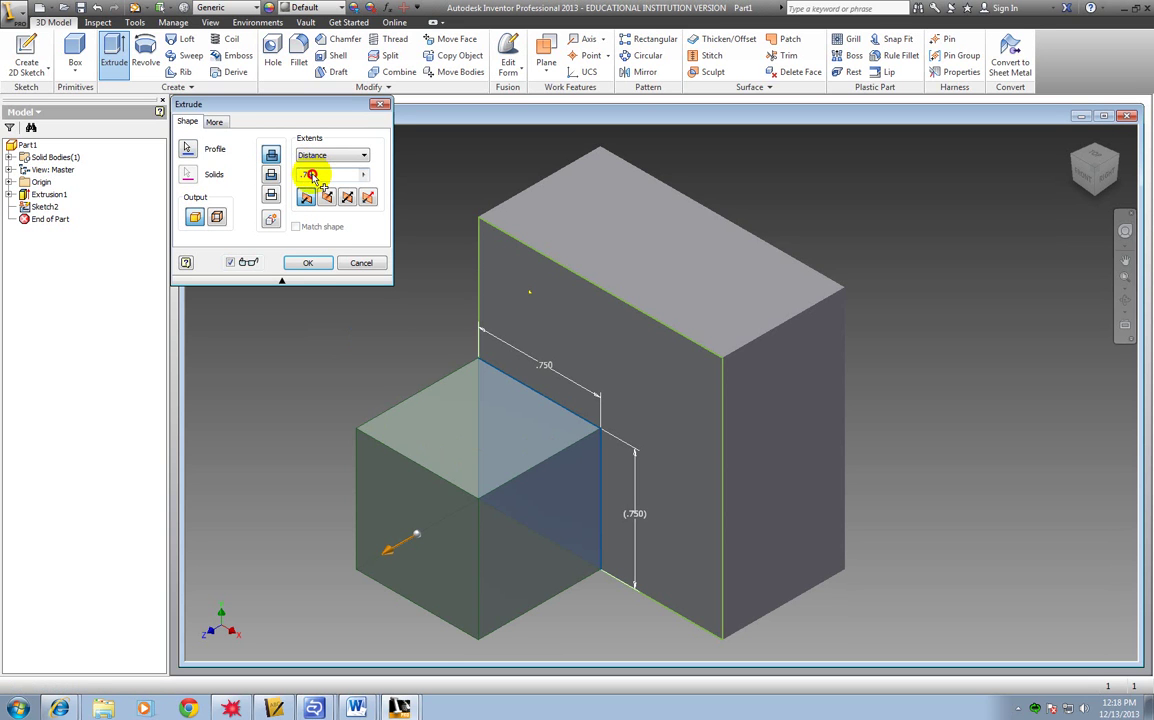
pyautogui.write('1.')
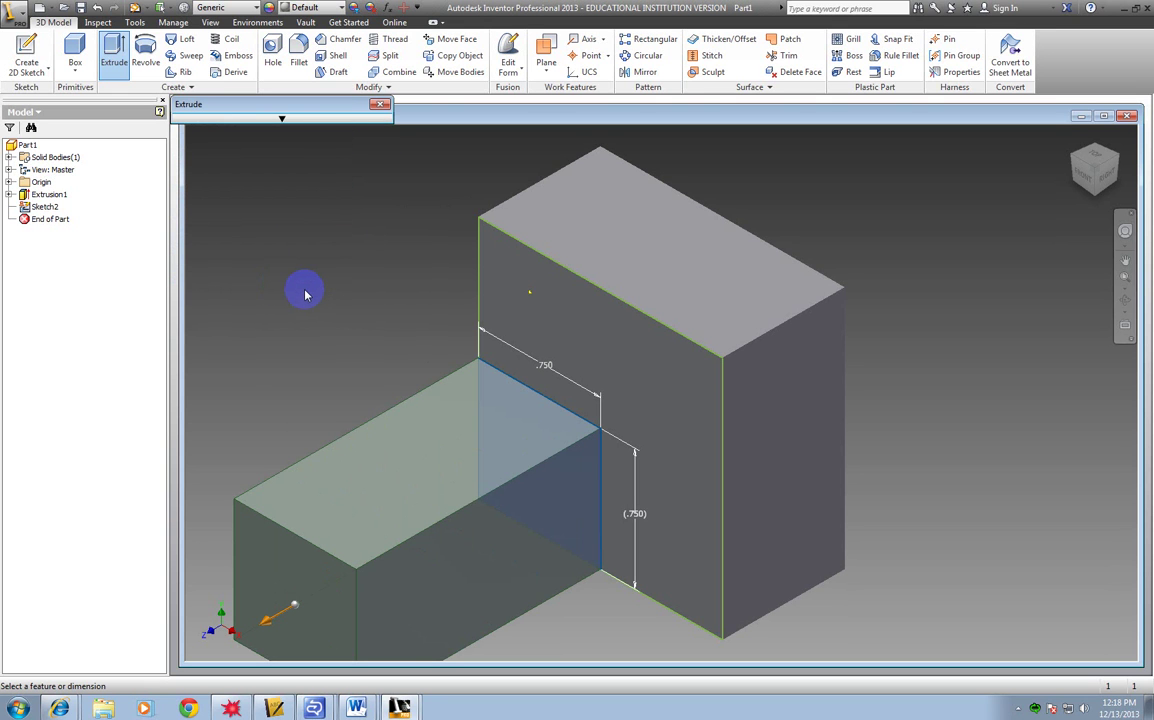
pyautogui.click(282, 121)
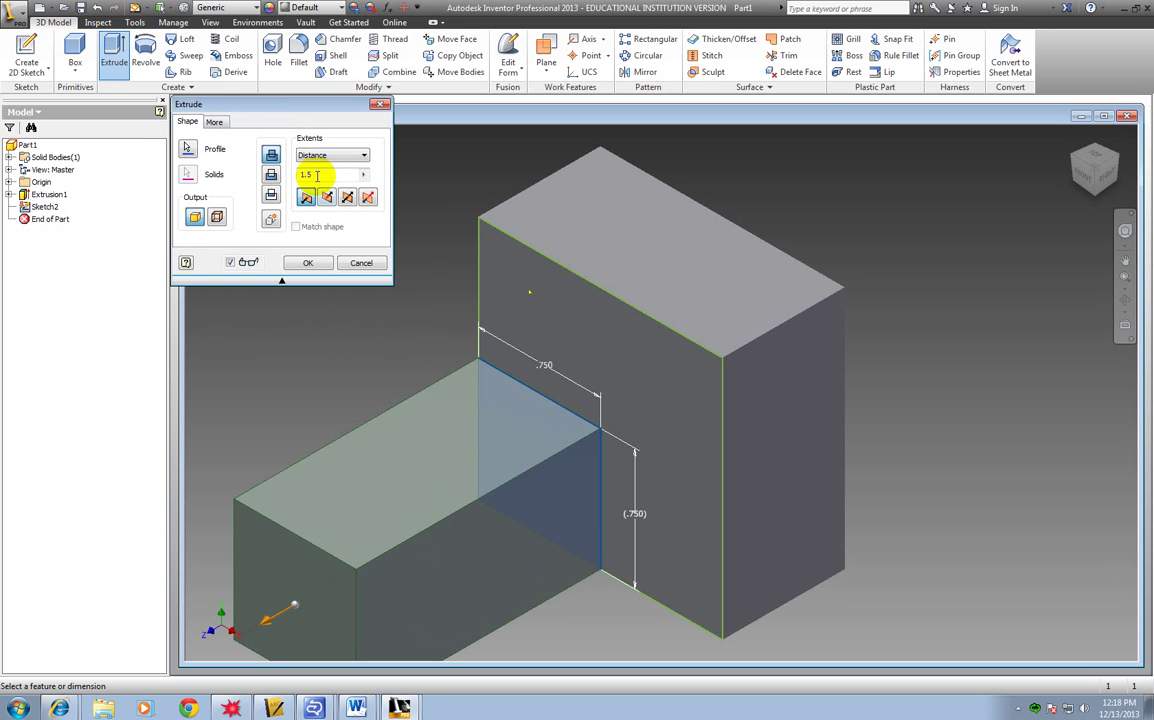
pyautogui.click(282, 281)
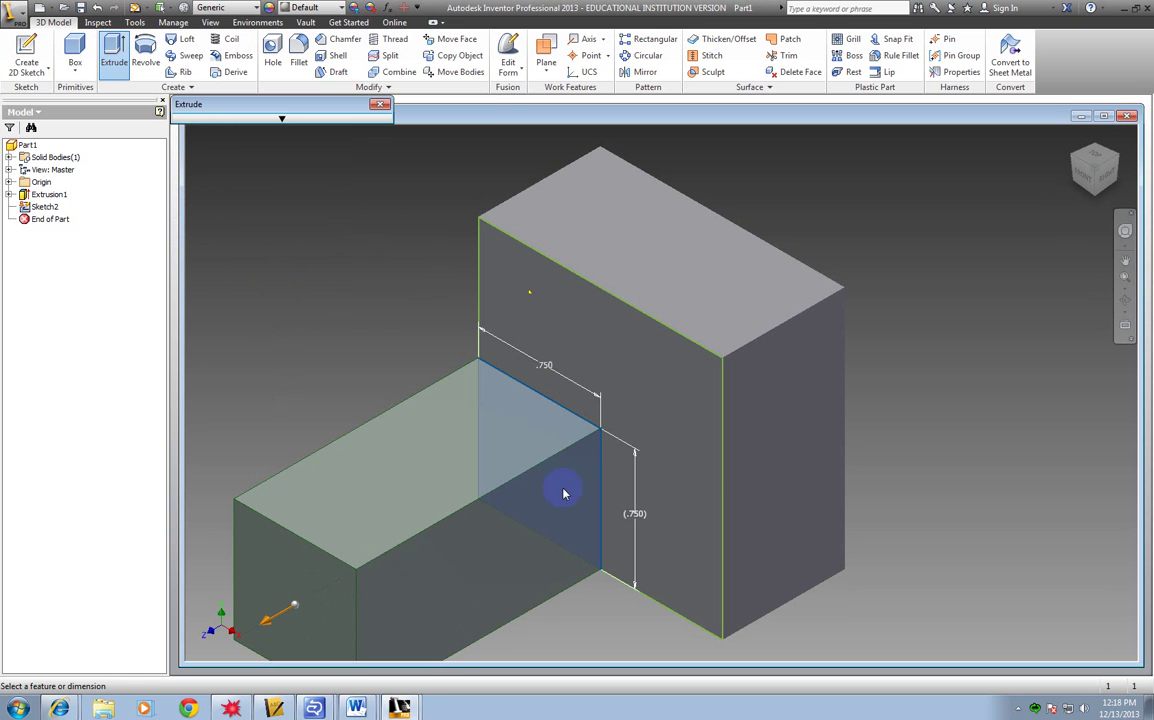
pyautogui.click(281, 118)
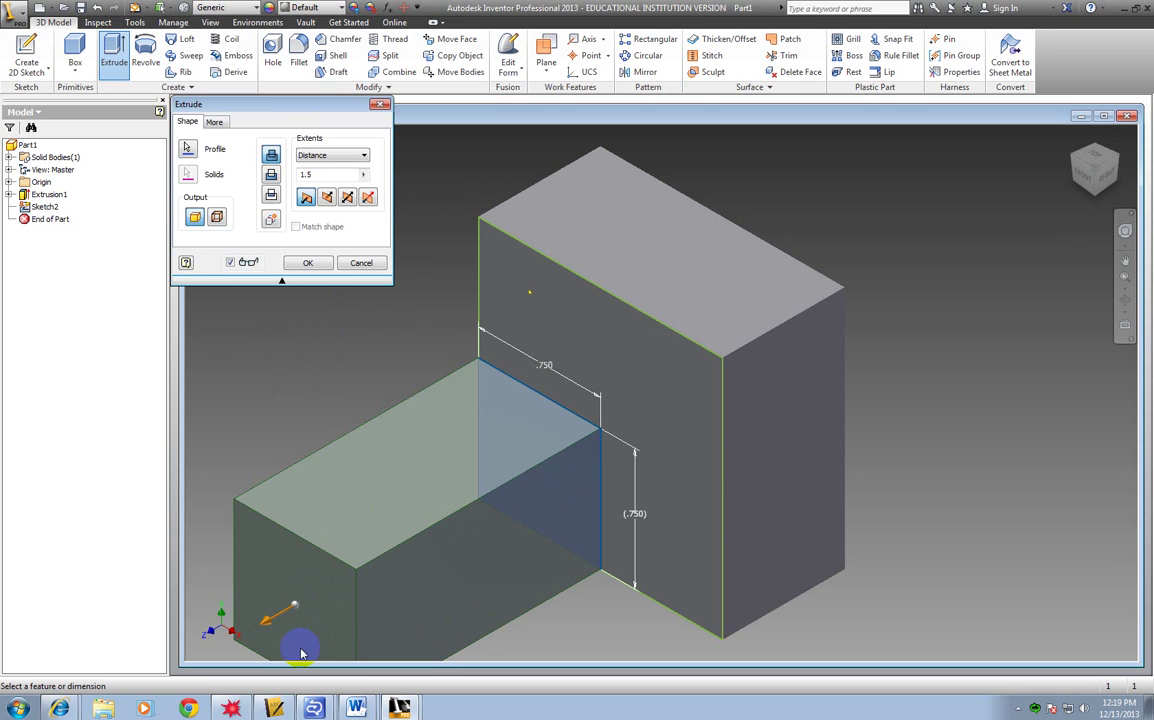
pyautogui.click(310, 264)
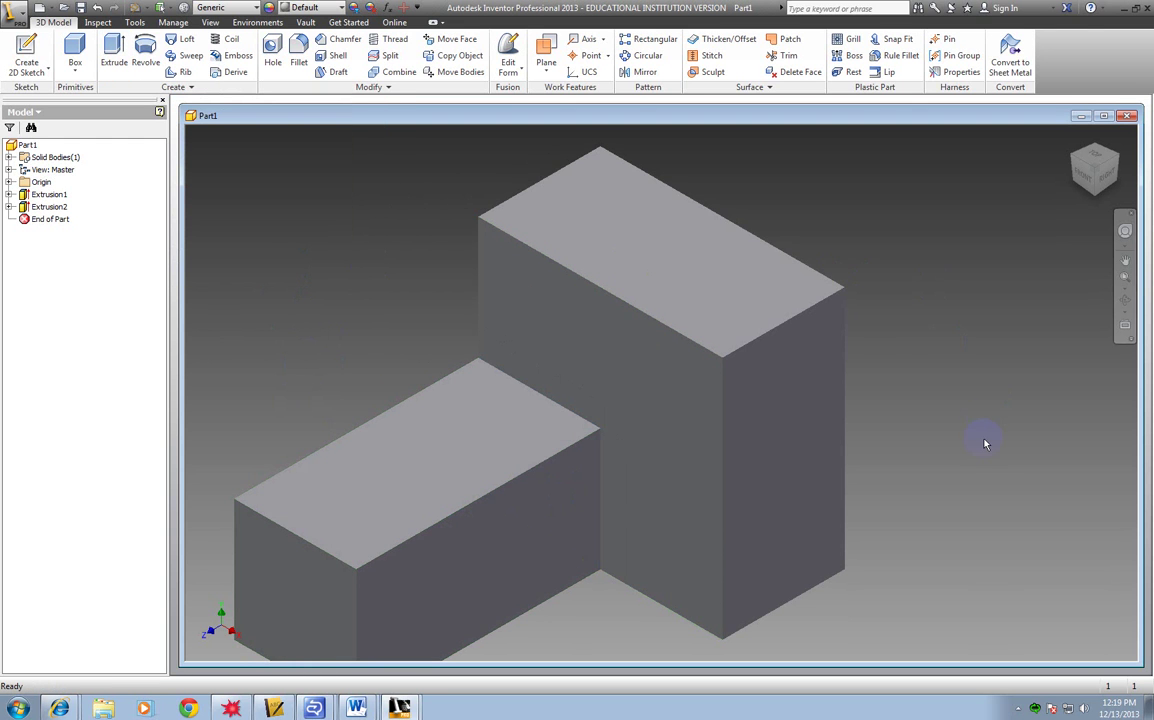
# Change the appearance of the whole part to the blue "Blue - Wal..." option.
pyautogui.scroll(-3, 985, 444)
pyautogui.moveTo(989, 452); pyautogui.dragTo(940, 408, button='middle')
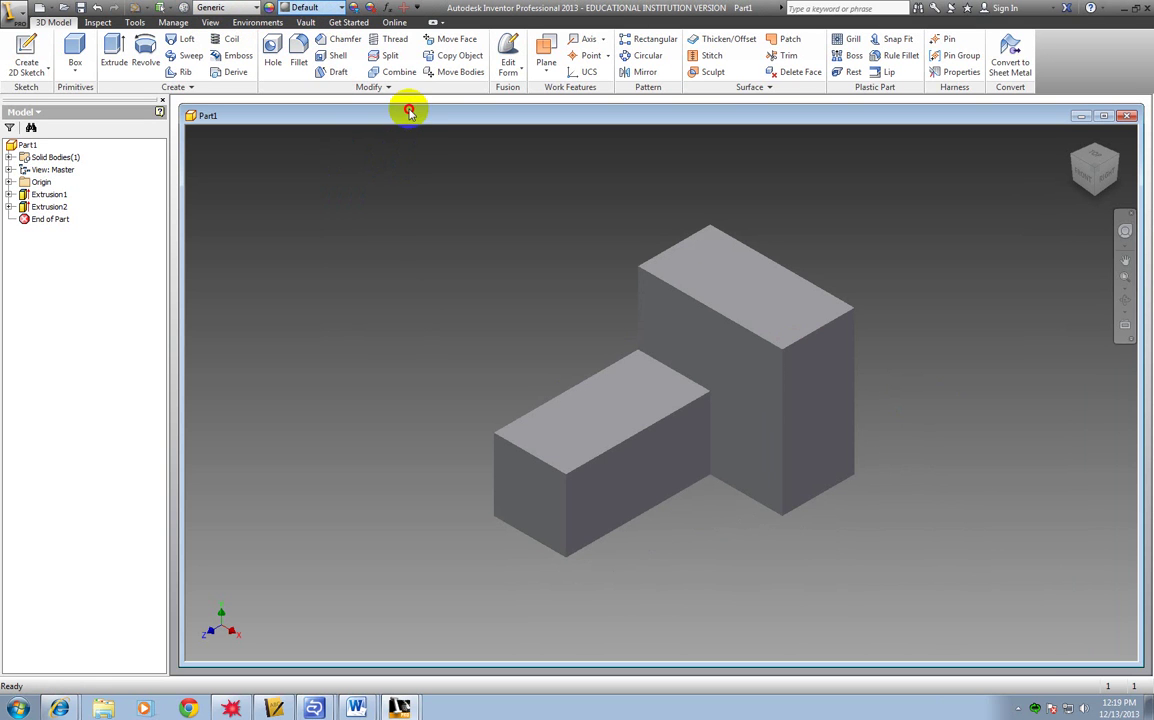
pyautogui.click(324, 99)
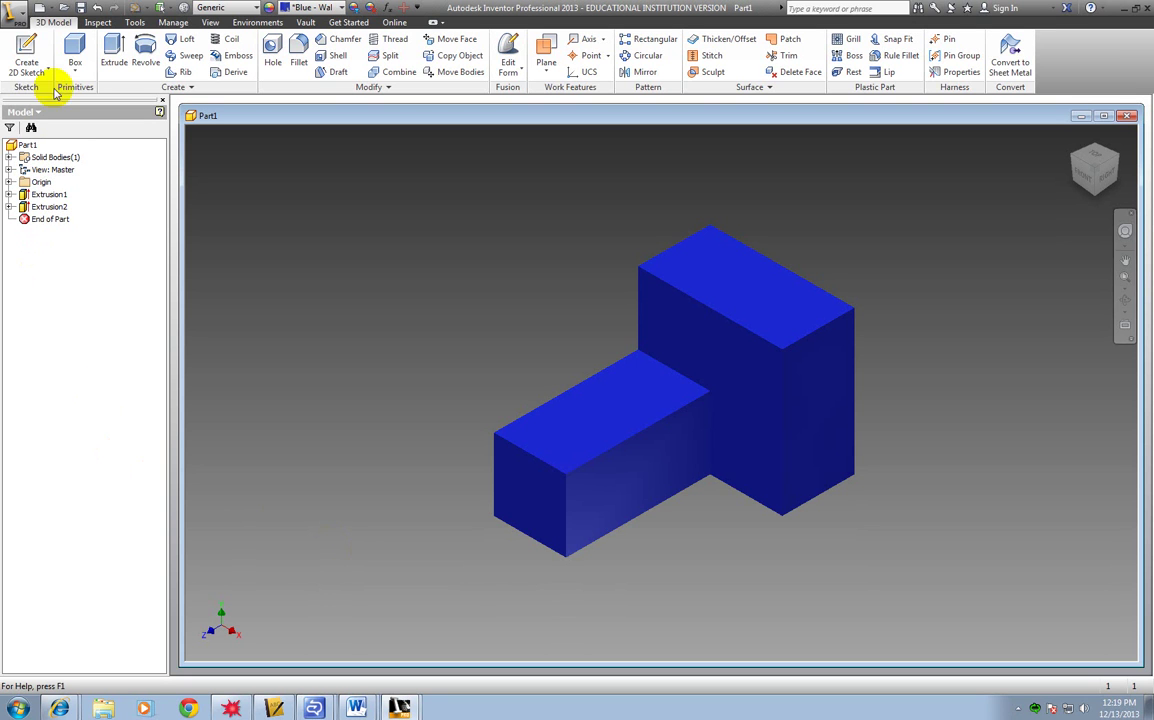
pyautogui.click(17, 17)
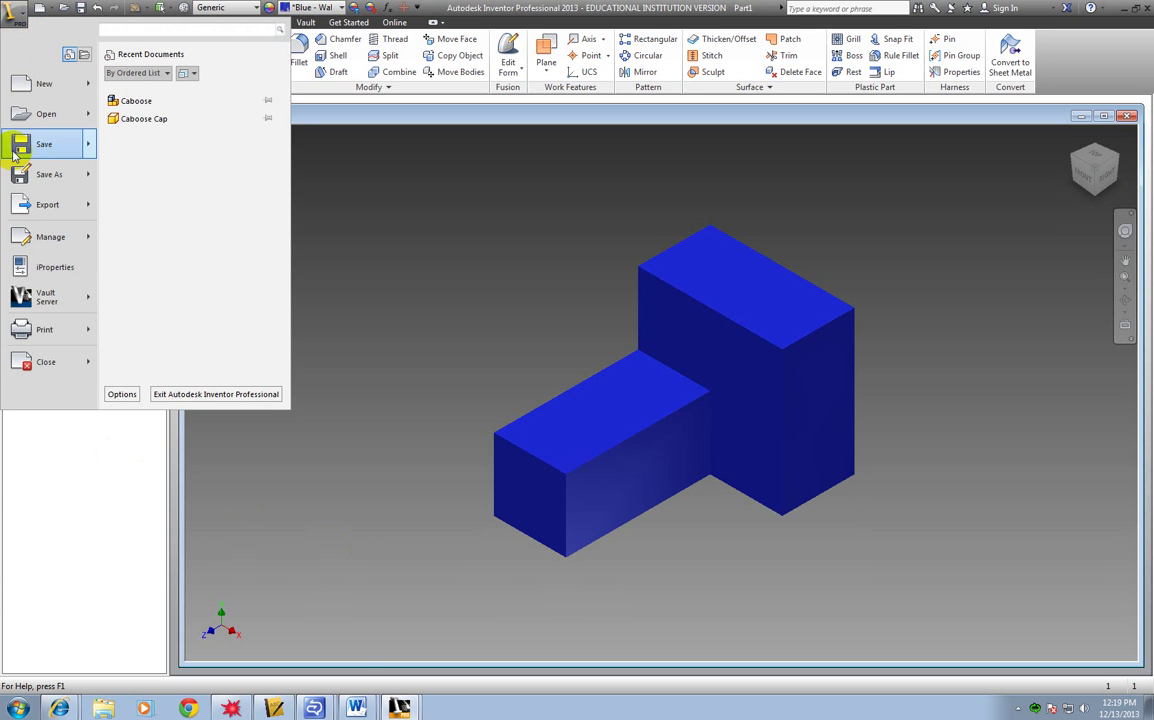
pyautogui.click(38, 175)
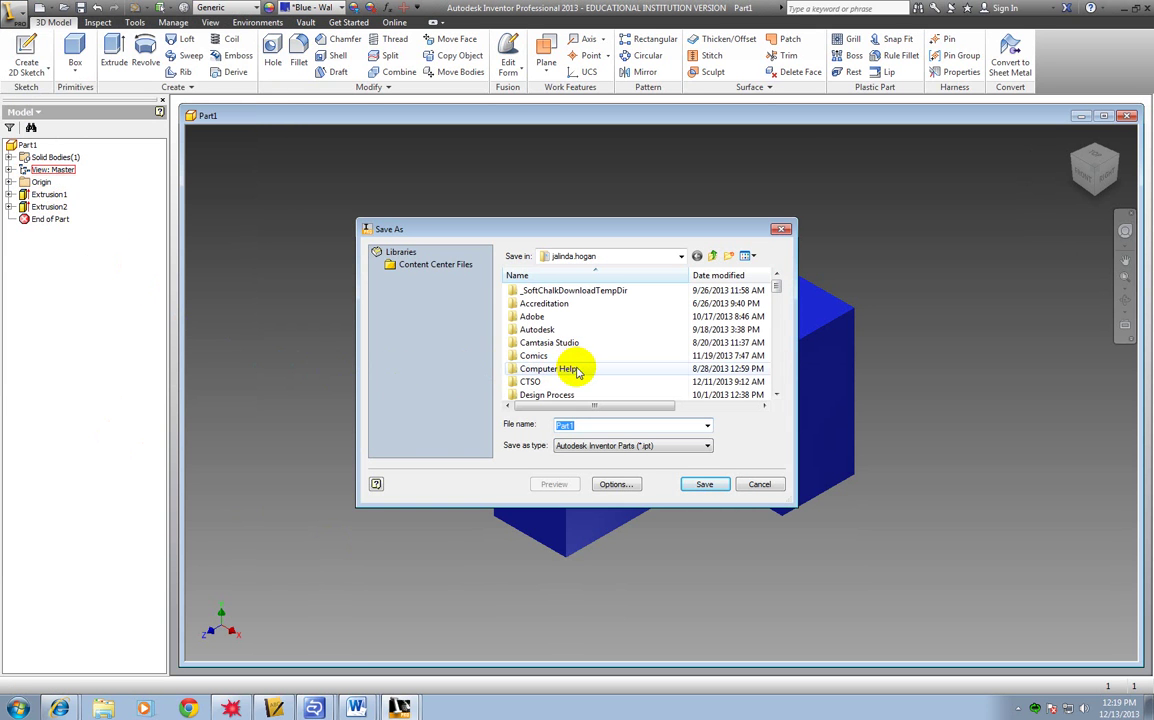
pyautogui.moveTo(777, 286); pyautogui.dragTo(780, 350)
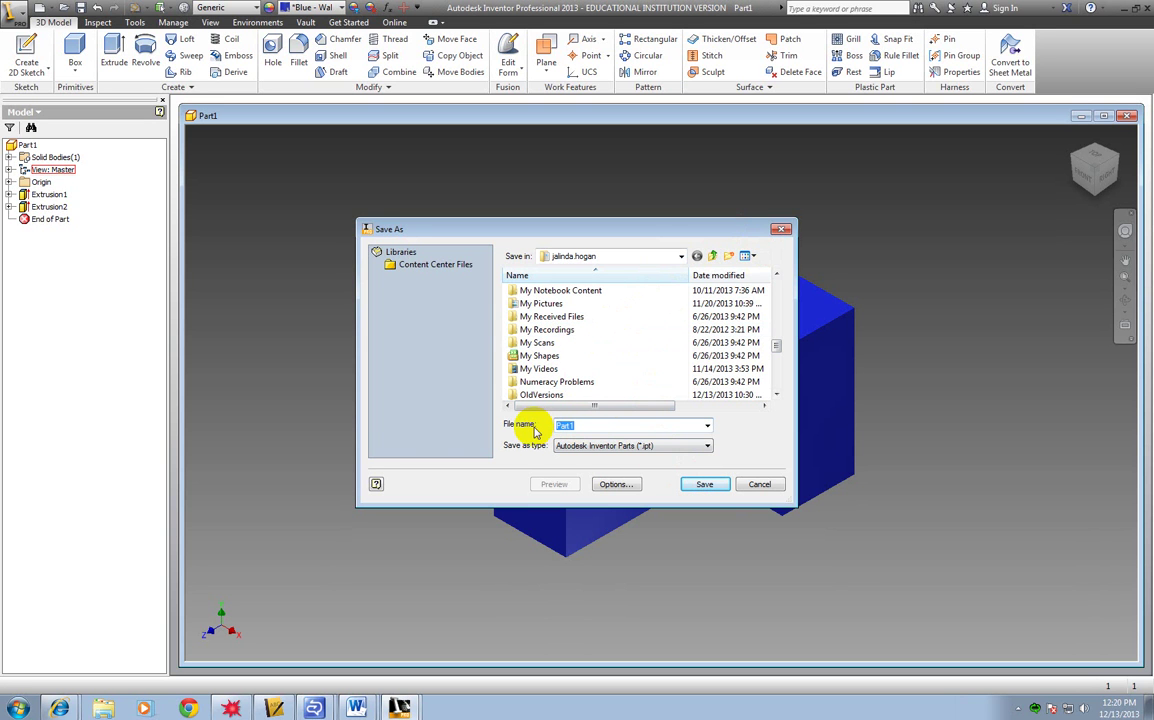
pyautogui.write('blue')
pyautogui.click(781, 229)
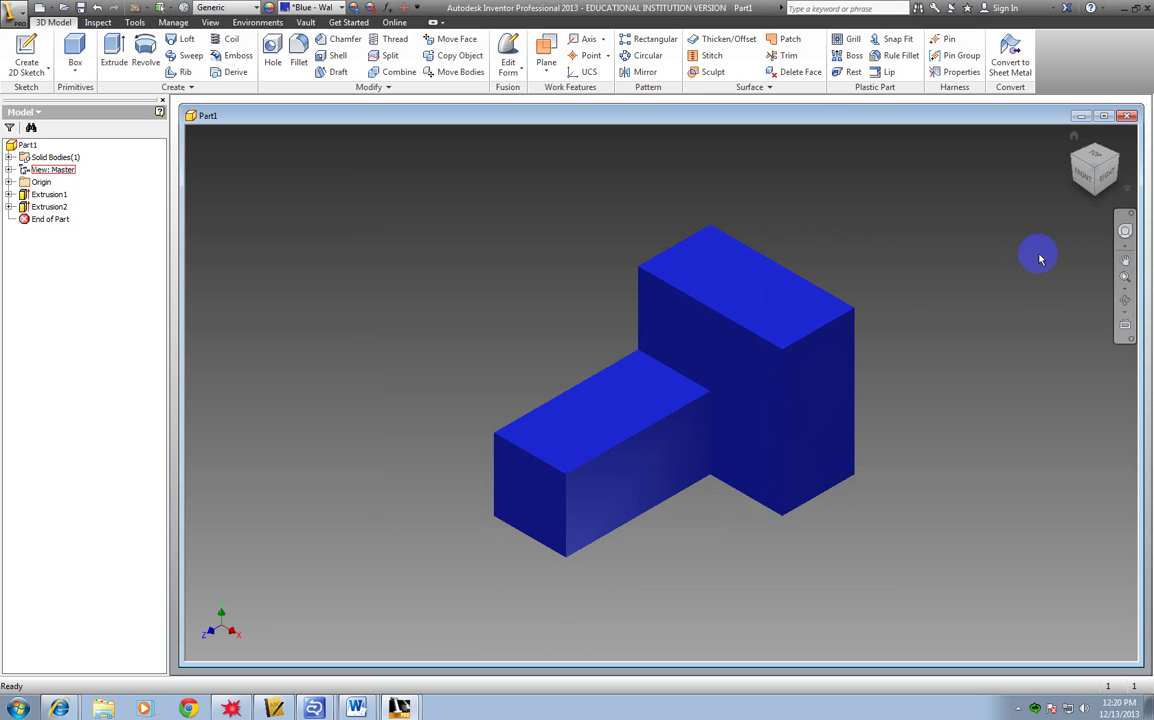